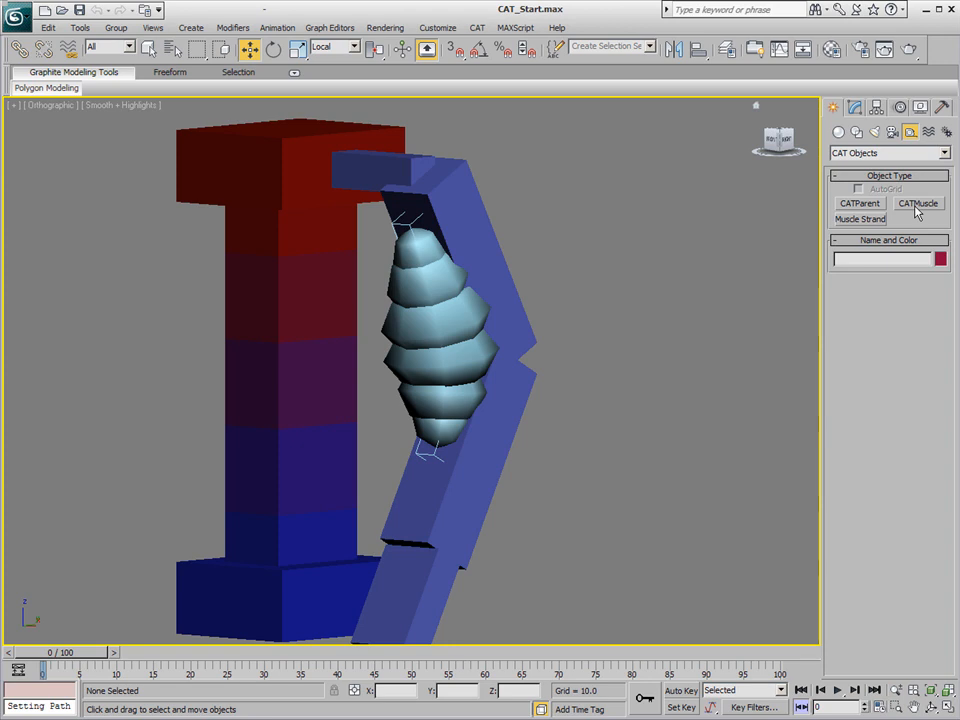
Delete the light-blue muscle strand attached to the bent arm.
{"action": "left_click", "coordinate": [431, 318]}
{"action": "key", "text": "Delete"}
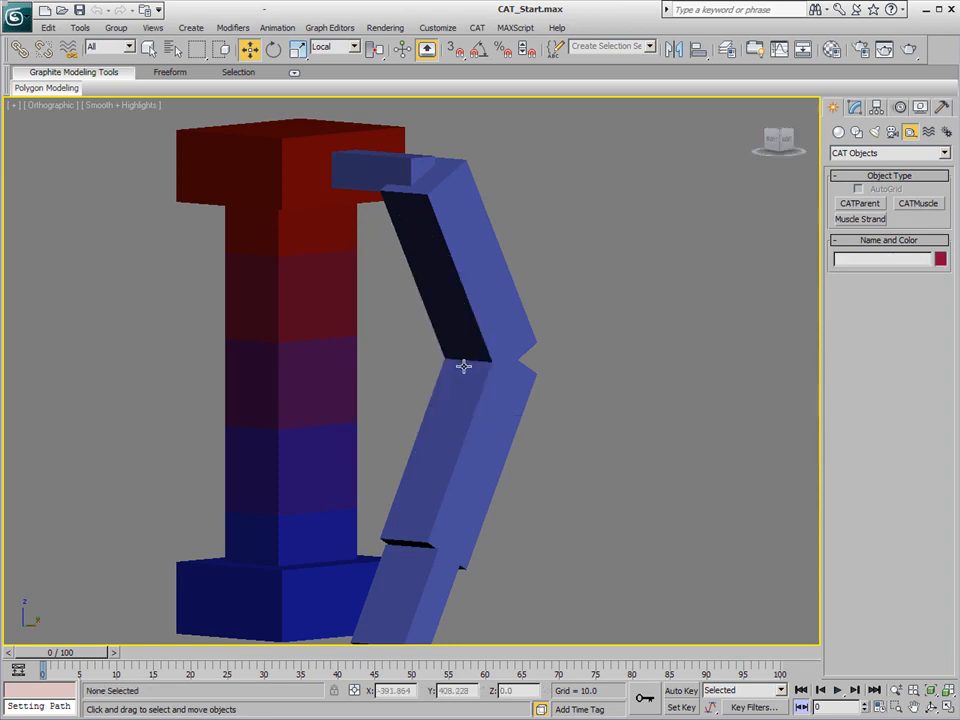
Create a flat rectangular CATMuscle in the Top view beside the green CATParent triangle and frame it in the shaded view.
{"action": "key", "text": "alt+w"}
{"action": "left_click", "coordinate": [251, 283]}
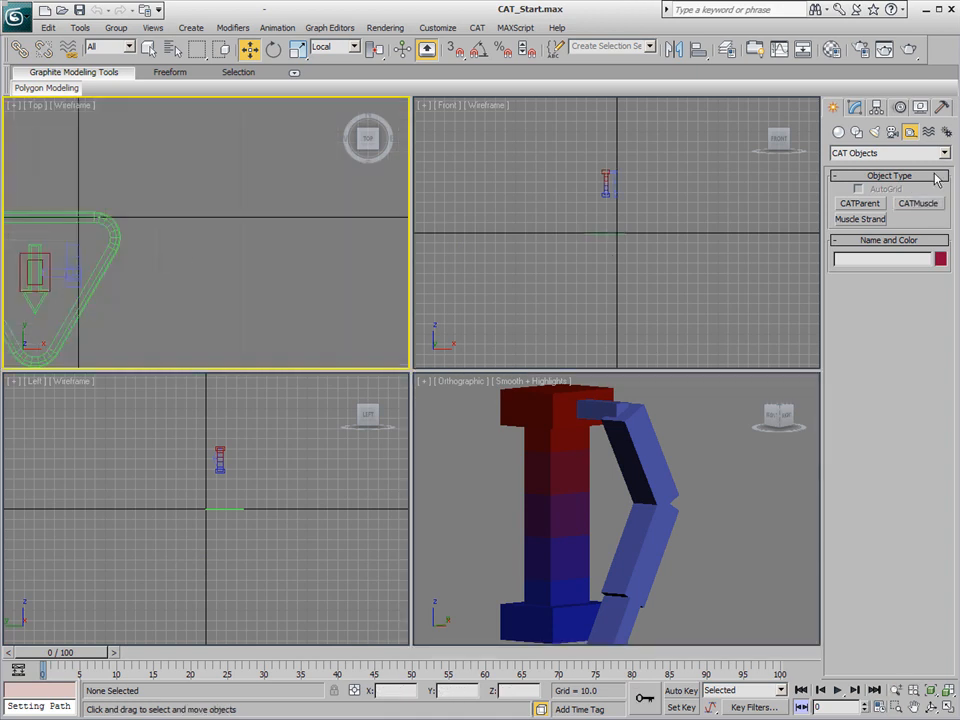
{"action": "left_click", "coordinate": [920, 203]}
{"action": "left_click_drag", "start_coordinate": [174, 229], "coordinate": [294, 300]}
{"action": "key", "text": "w"}
{"action": "middle_click", "coordinate": [505, 470]}
{"action": "key", "text": "alt+w"}
{"action": "scroll", "coordinate": [505, 470], "scroll_direction": "down", "scroll_amount": 8}
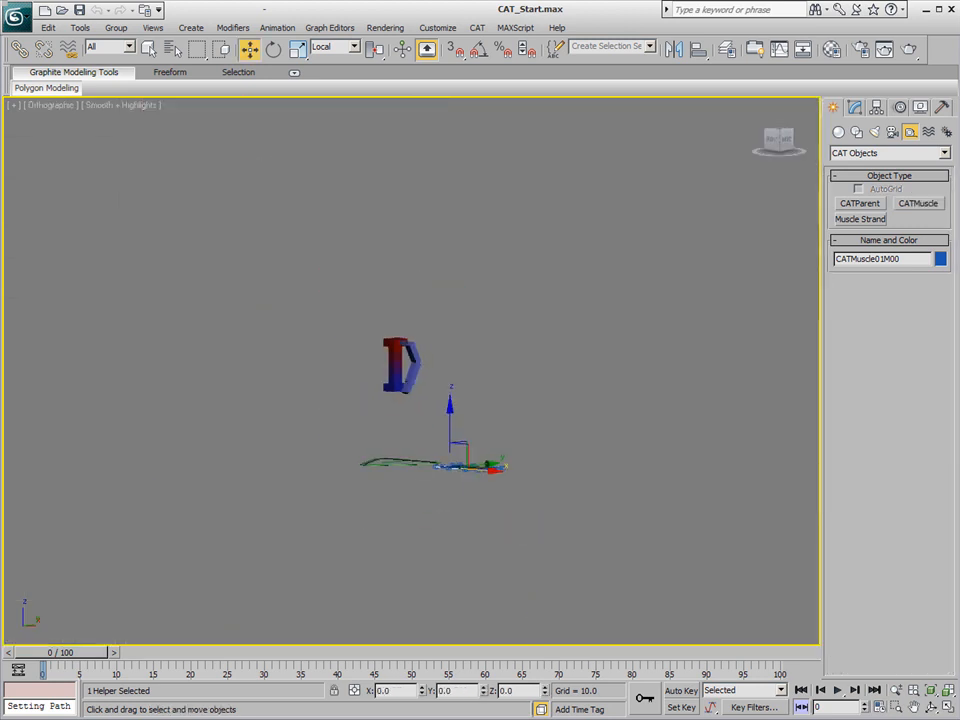
{"action": "scroll", "coordinate": [523, 521], "scroll_direction": "up", "scroll_amount": 2}
{"action": "middle_click_drag", "start_coordinate": [492, 494], "coordinate": [518, 566], "text": "alt"}
{"action": "scroll", "coordinate": [518, 566], "scroll_direction": "up", "scroll_amount": 7}
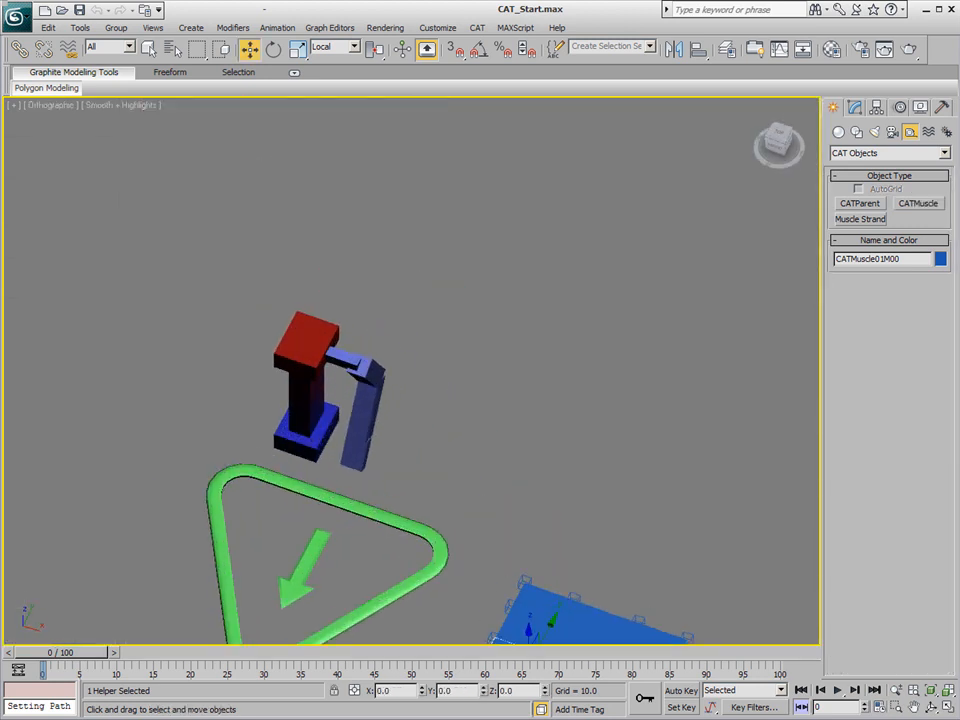
{"action": "middle_click_drag", "start_coordinate": [616, 519], "coordinate": [471, 354], "text": "alt"}
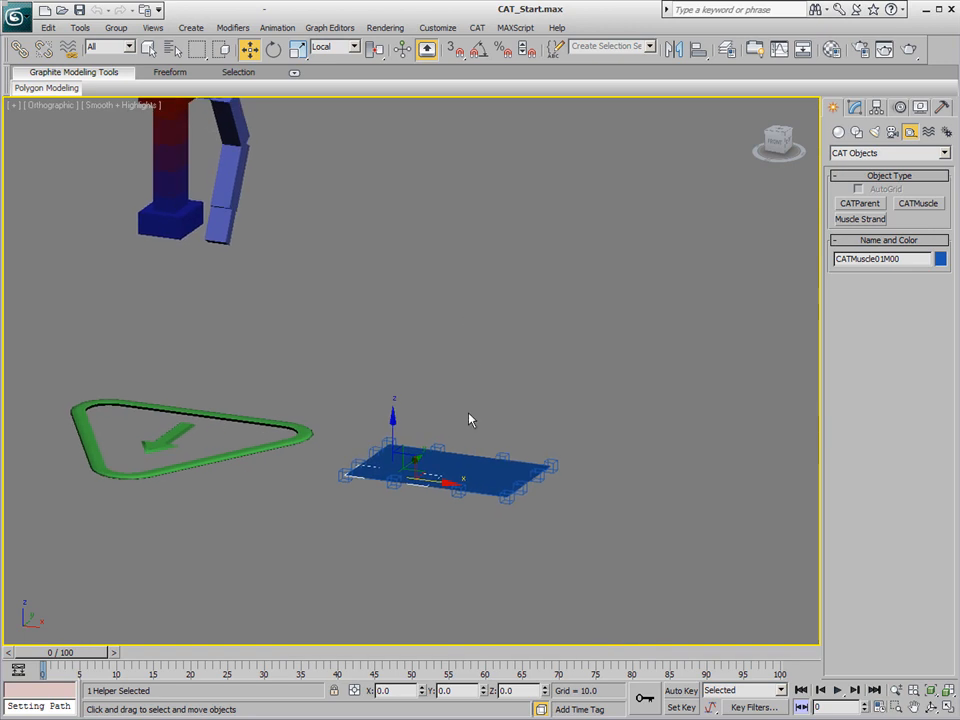
{"action": "scroll", "coordinate": [541, 445], "scroll_direction": "up", "scroll_amount": 5}
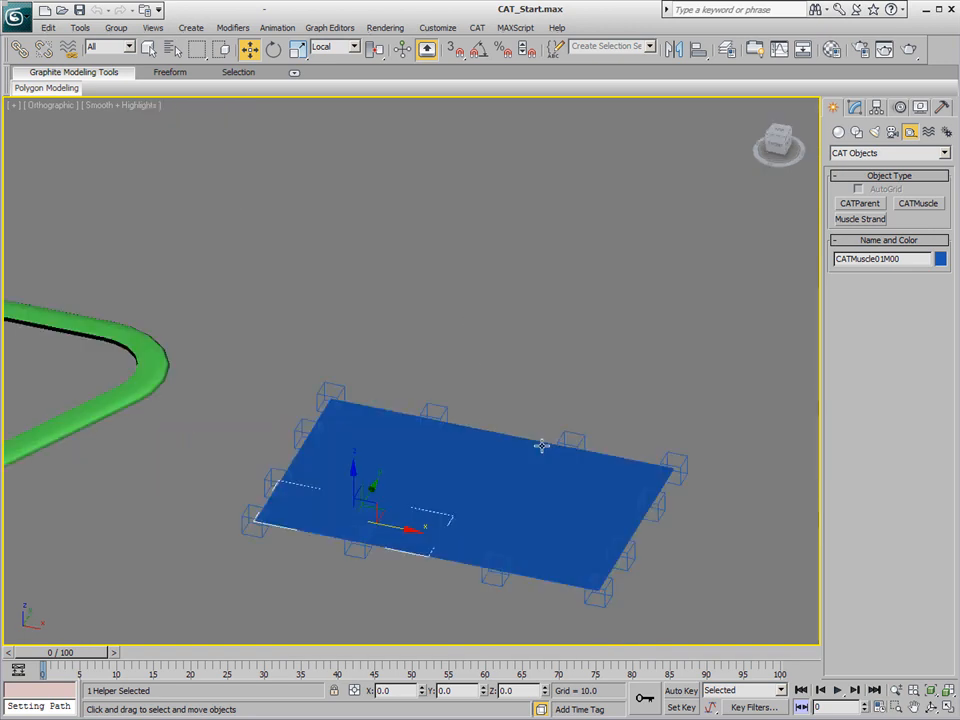
Try moving two corner handles of the flat CATMuscle and undo each move.
{"action": "left_click", "coordinate": [684, 454]}
{"action": "left_click_drag", "start_coordinate": [686, 456], "coordinate": [690, 377]}
{"action": "key", "text": "ctrl+z"}
{"action": "left_click_drag", "start_coordinate": [603, 600], "coordinate": [574, 643]}
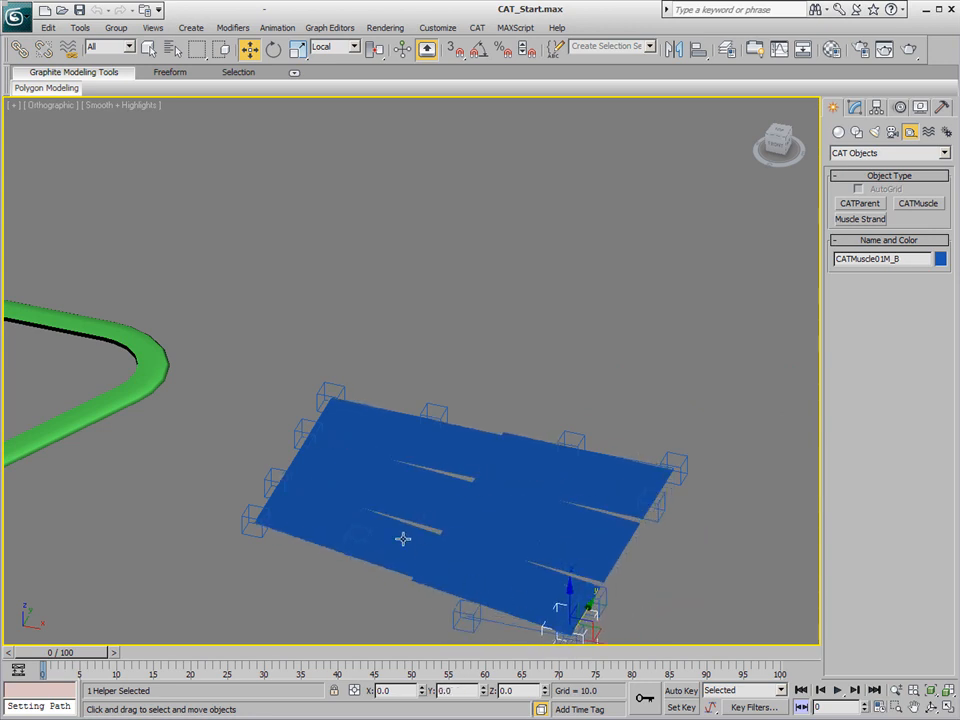
{"action": "key", "text": "ctrl+z"}
Turn on Edged Faces display in the shaded view.
{"action": "left_click", "coordinate": [120, 105]}
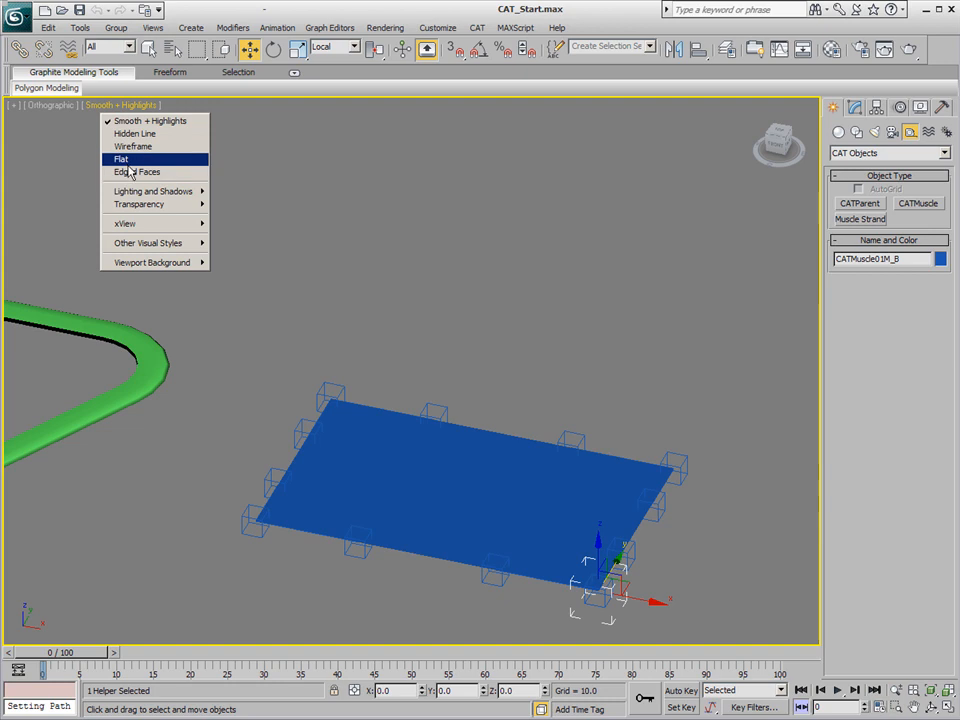
{"action": "left_click", "coordinate": [130, 172]}
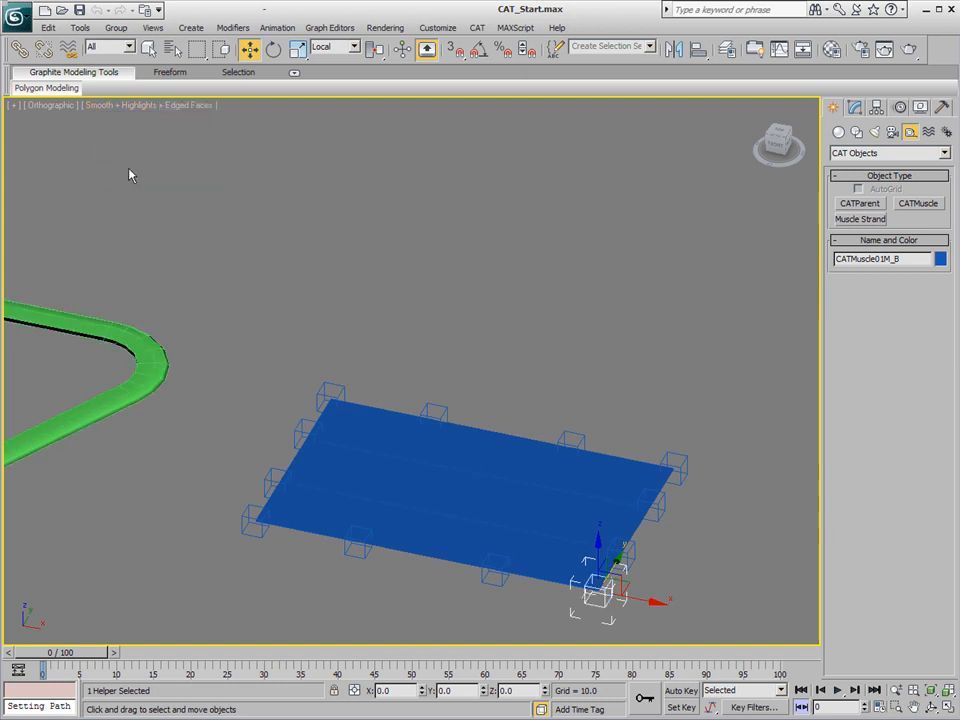
Try moving a tangent handle on the muscle's front edge and undo the move.
{"action": "left_click", "coordinate": [345, 558]}
{"action": "middle_click_drag", "start_coordinate": [465, 531], "coordinate": [463, 531], "text": "alt"}
{"action": "left_click_drag", "start_coordinate": [380, 522], "coordinate": [425, 587]}
{"action": "key", "text": "ctrl+z"}
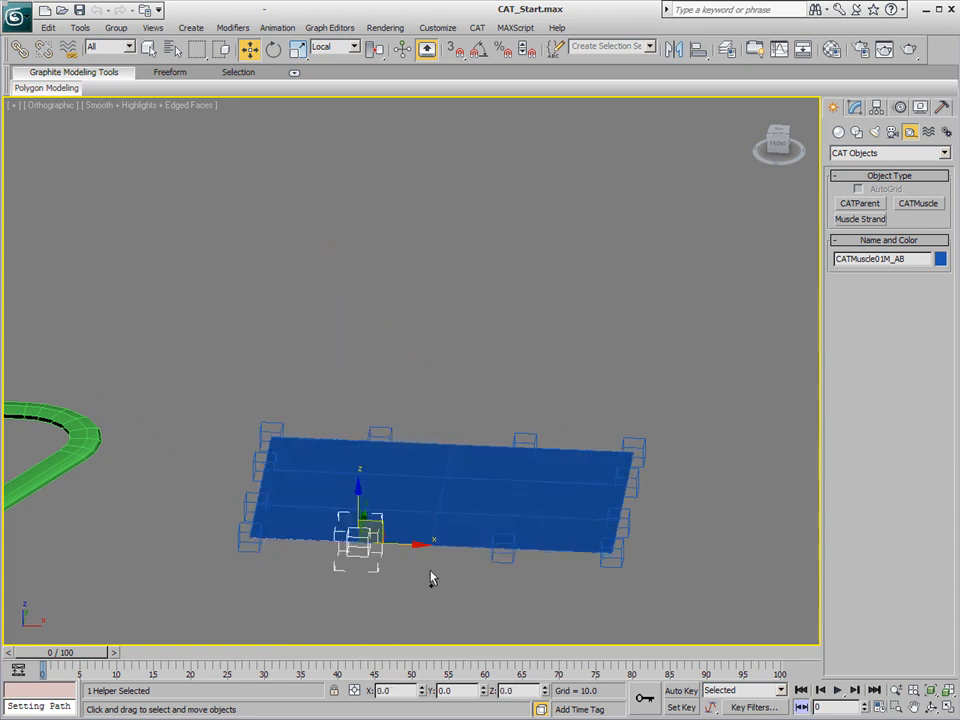
Delete the entire flat practice muscle together with its handles.
{"action": "mouse_move", "coordinate": [581, 485]}
{"action": "middle_mouse_down", "text": "alt"}
{"action": "mouse_move", "coordinate": [557, 521]}
{"action": "mouse_move", "coordinate": [606, 508]}
{"action": "mouse_move", "coordinate": [574, 506]}
{"action": "mouse_move", "coordinate": [580, 500]}
{"action": "middle_mouse_up", "text": "alt"}
{"action": "left_click_drag", "start_coordinate": [708, 356], "coordinate": [193, 611]}
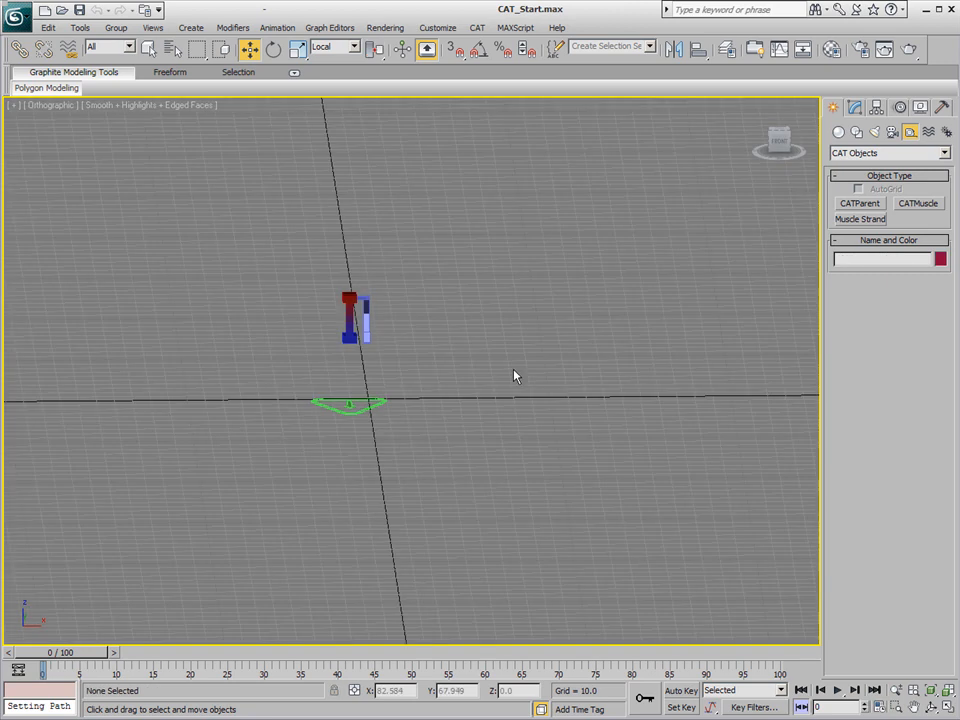
Create a CATMuscle in the Front view, spanning from the upper spine across to just past the upper arm.
{"action": "key", "text": "f"}
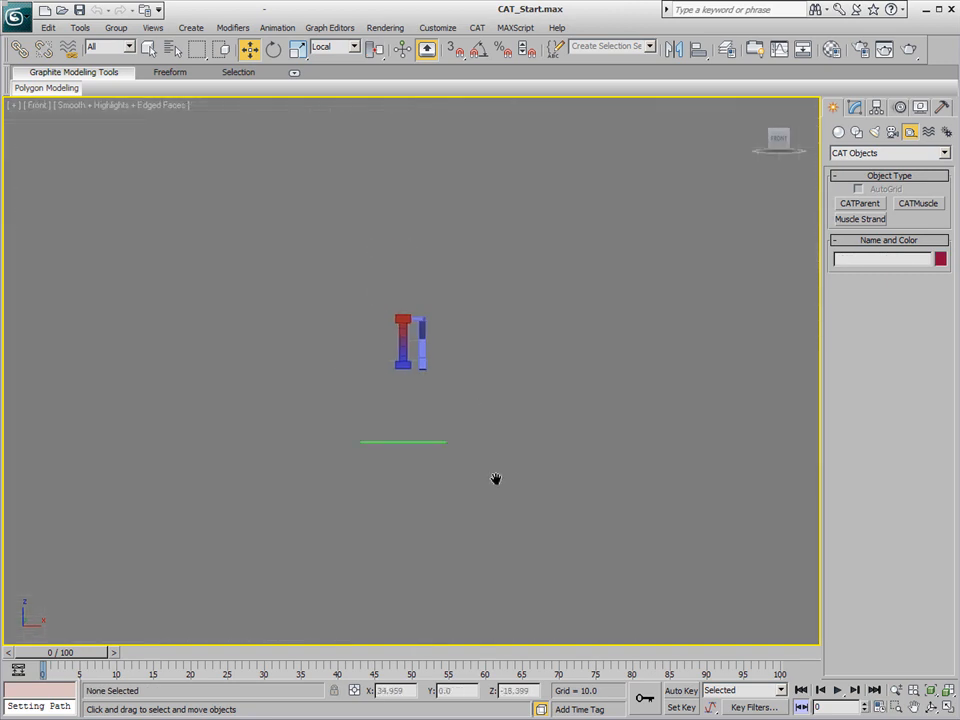
{"action": "key", "text": "z"}
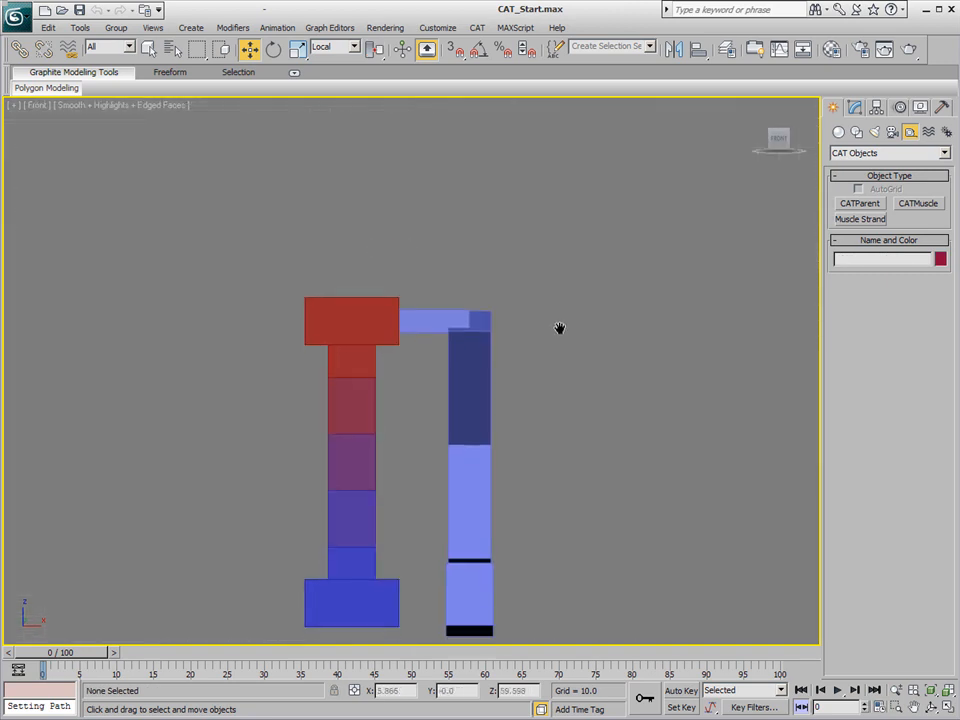
{"action": "left_click", "coordinate": [916, 204]}
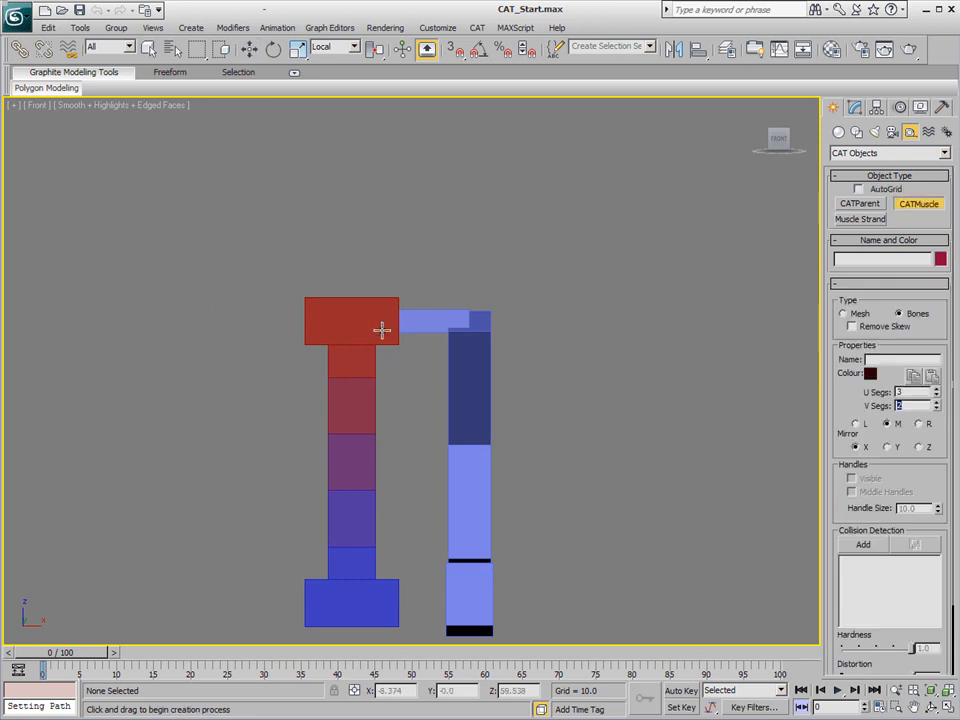
{"action": "left_click_drag", "start_coordinate": [372, 330], "coordinate": [505, 417]}
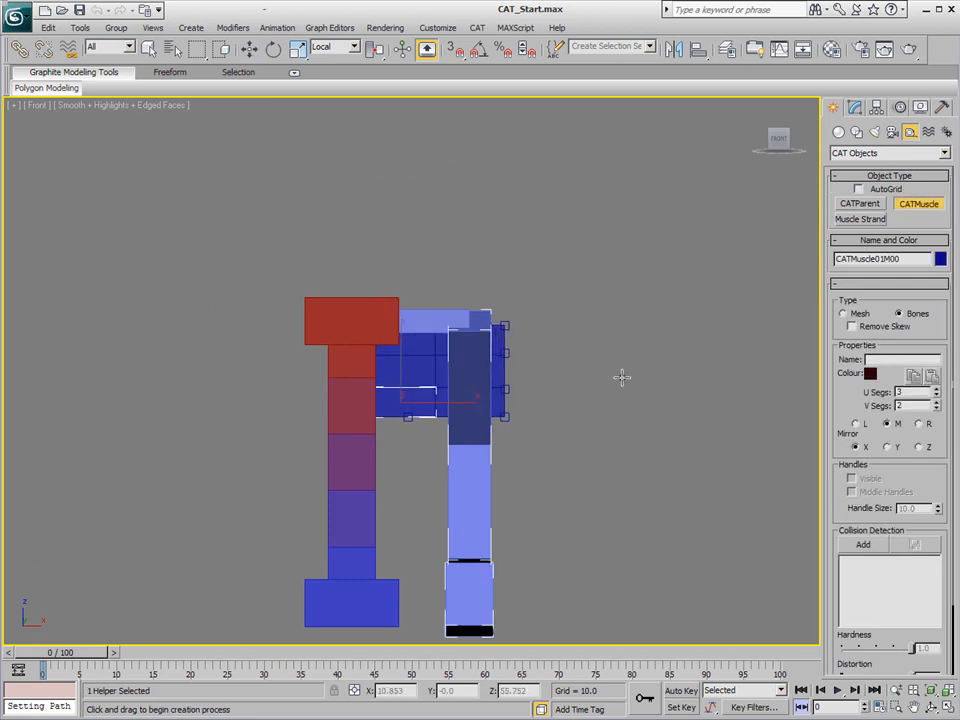
Move the whole CATMuscle patch so it sits in front of the chest beside the upper arm.
{"action": "middle_click_drag", "start_coordinate": [654, 417], "coordinate": [581, 437], "text": "alt"}
{"action": "key", "text": "w"}
{"action": "left_click", "coordinate": [432, 369]}
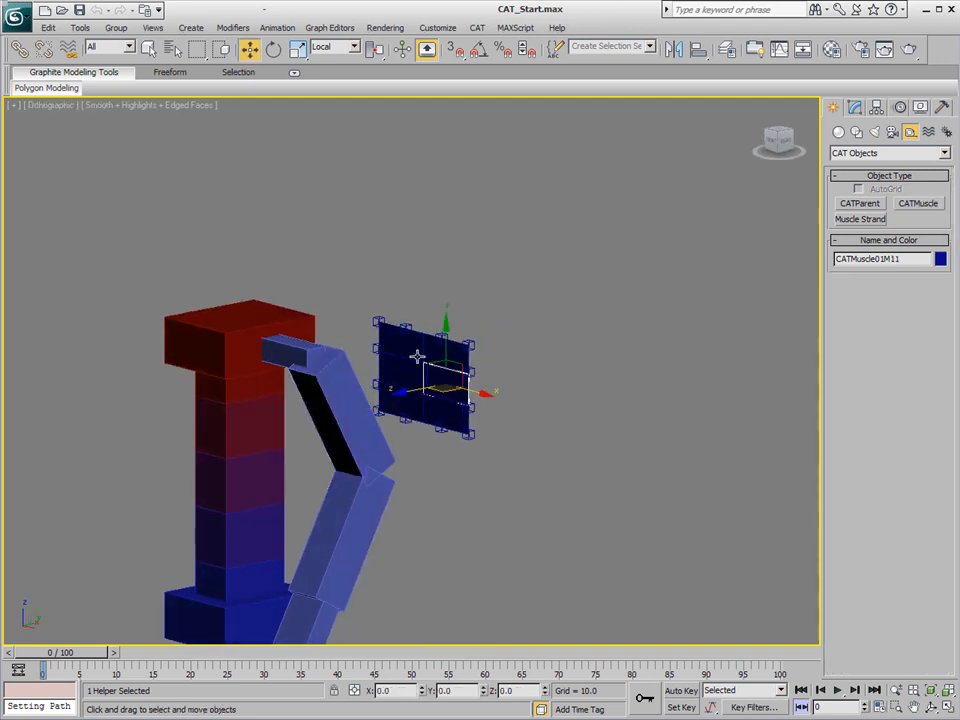
{"action": "left_click_drag", "start_coordinate": [414, 390], "coordinate": [231, 454]}
{"action": "middle_click_drag", "start_coordinate": [418, 450], "coordinate": [478, 440], "text": "alt"}
{"action": "scroll", "coordinate": [478, 440], "scroll_direction": "up", "scroll_amount": 3}
{"action": "middle_click_drag", "start_coordinate": [397, 458], "coordinate": [487, 419]}
{"action": "middle_click_drag", "start_coordinate": [336, 411], "coordinate": [336, 441], "text": "alt"}
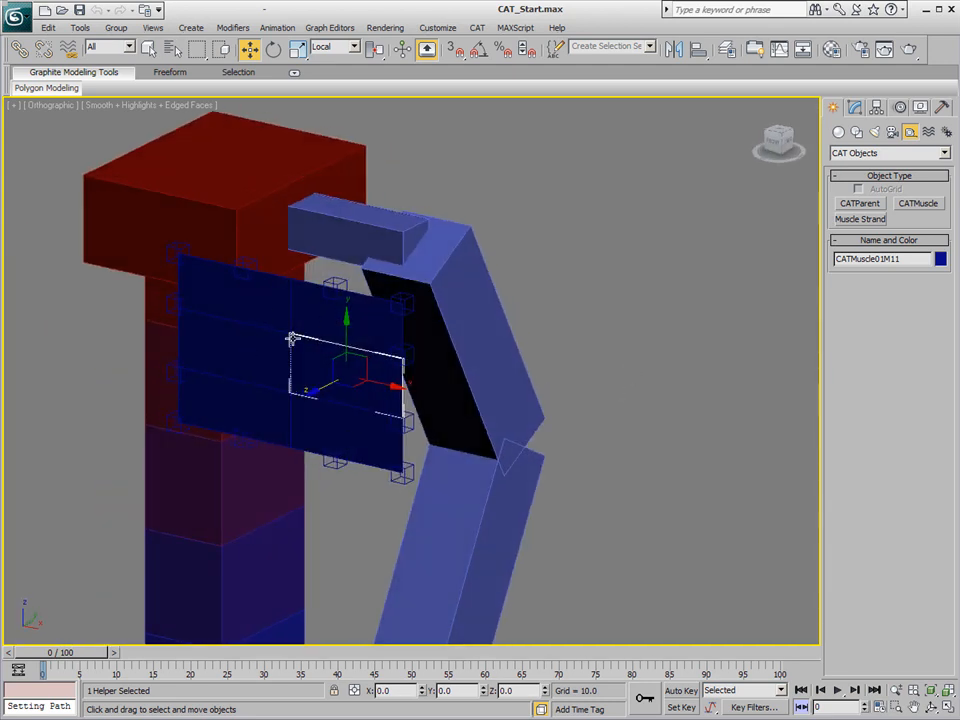
Set the CATMuscle's V Segs to 3.
{"action": "left_click_drag", "start_coordinate": [544, 199], "coordinate": [8, 547]}
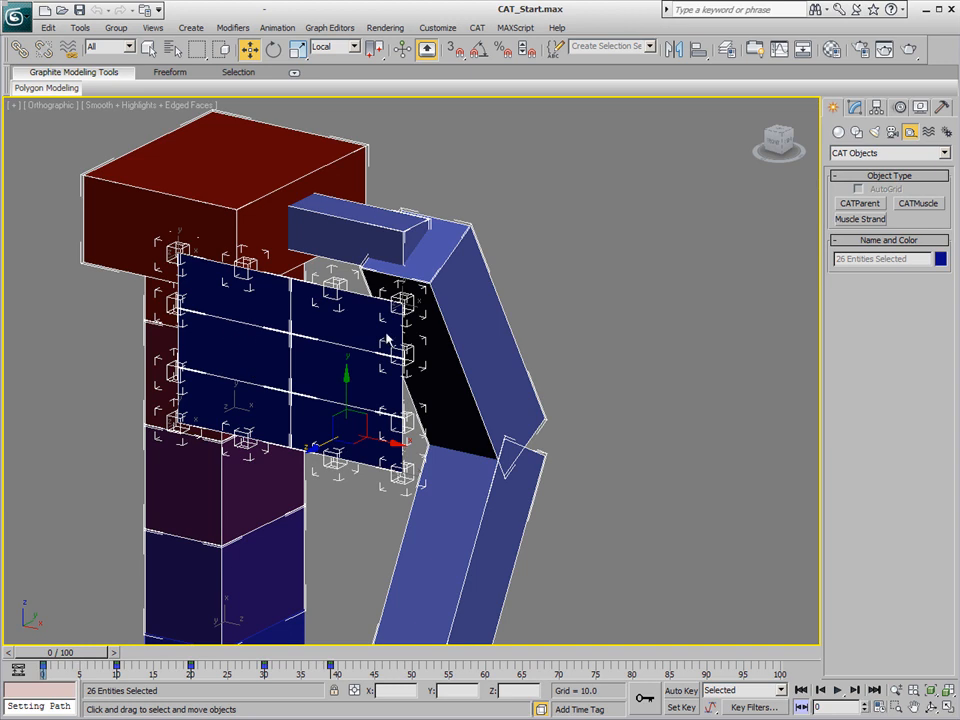
{"action": "left_click", "coordinate": [697, 291]}
{"action": "left_click", "coordinate": [304, 343]}
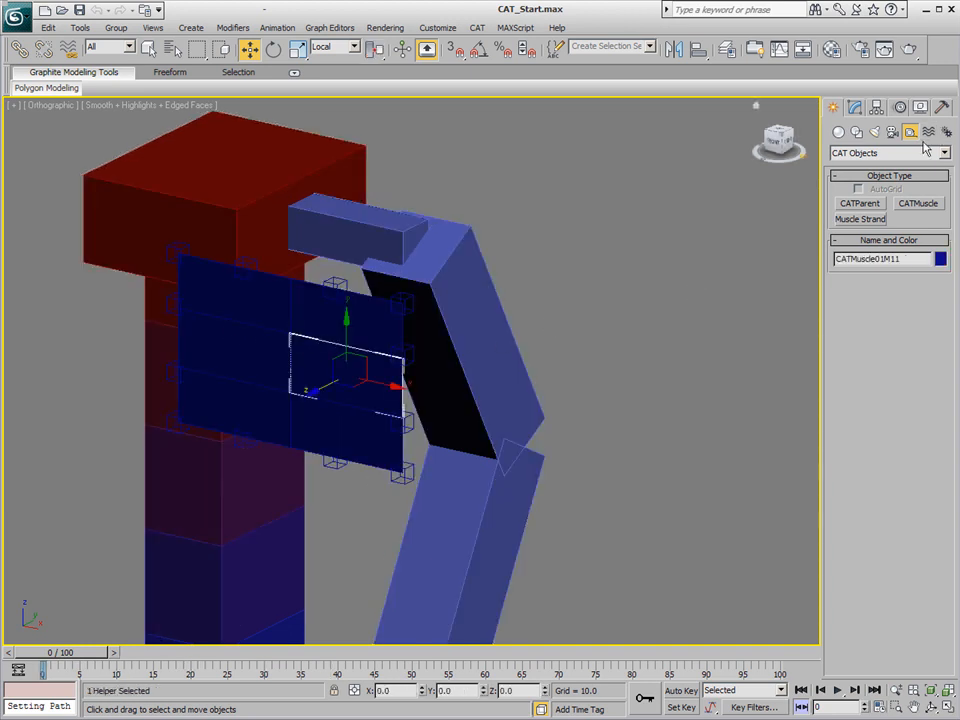
{"action": "left_click", "coordinate": [855, 108]}
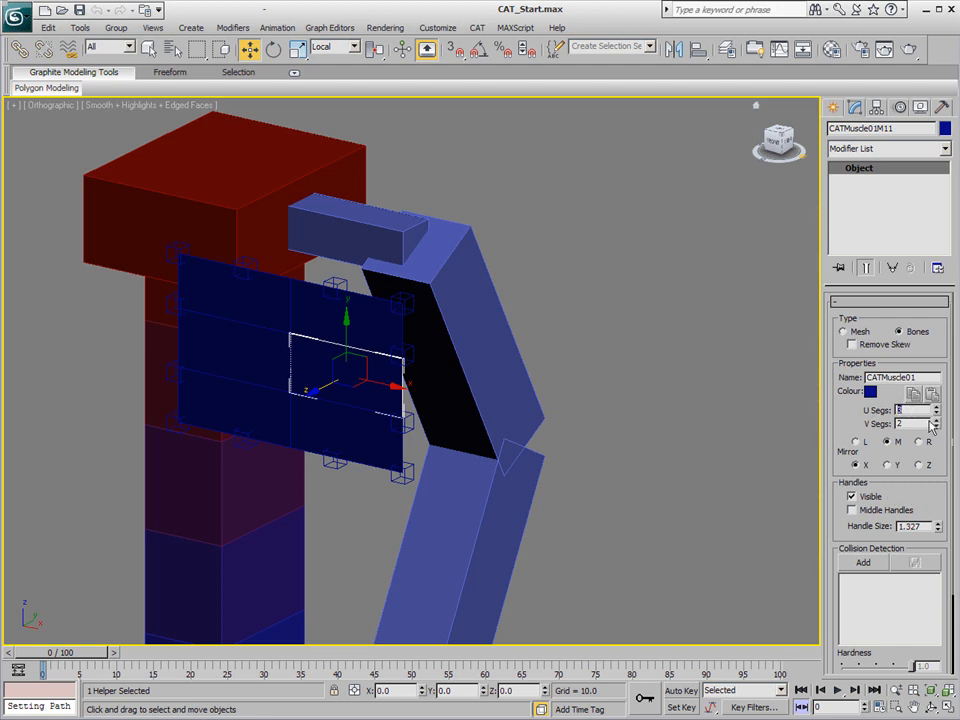
{"action": "left_click", "coordinate": [937, 421]}
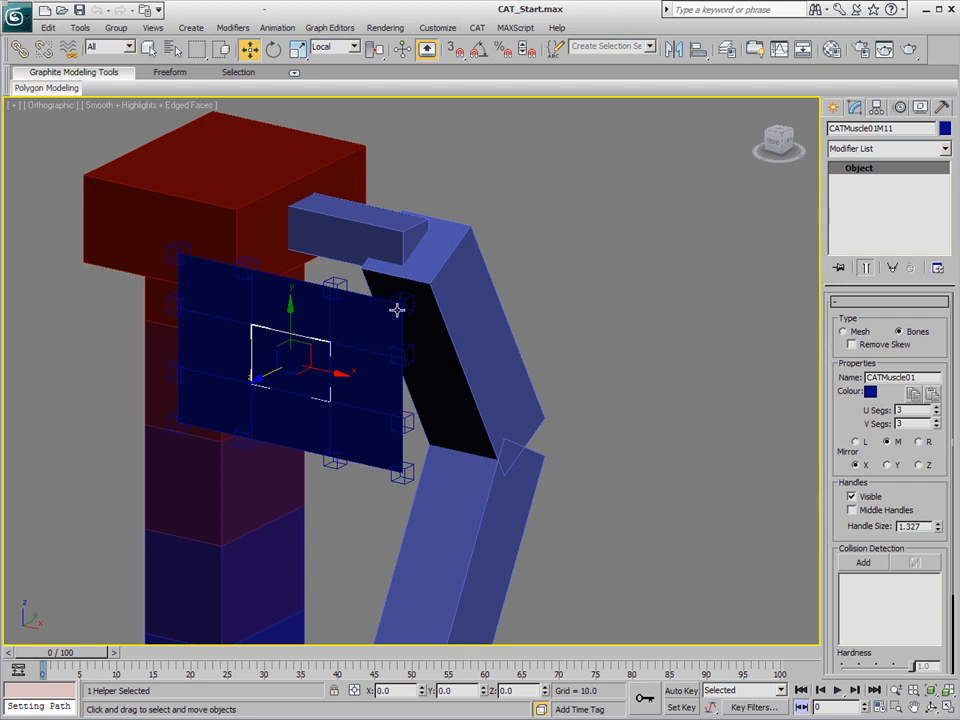
Move the muscle's upper outer corner handle back to the top of the upper arm.
{"action": "left_click", "coordinate": [402, 302]}
{"action": "middle_click_drag", "start_coordinate": [456, 408], "coordinate": [384, 358], "text": "alt"}
{"action": "left_click_drag", "start_coordinate": [356, 306], "coordinate": [445, 301]}
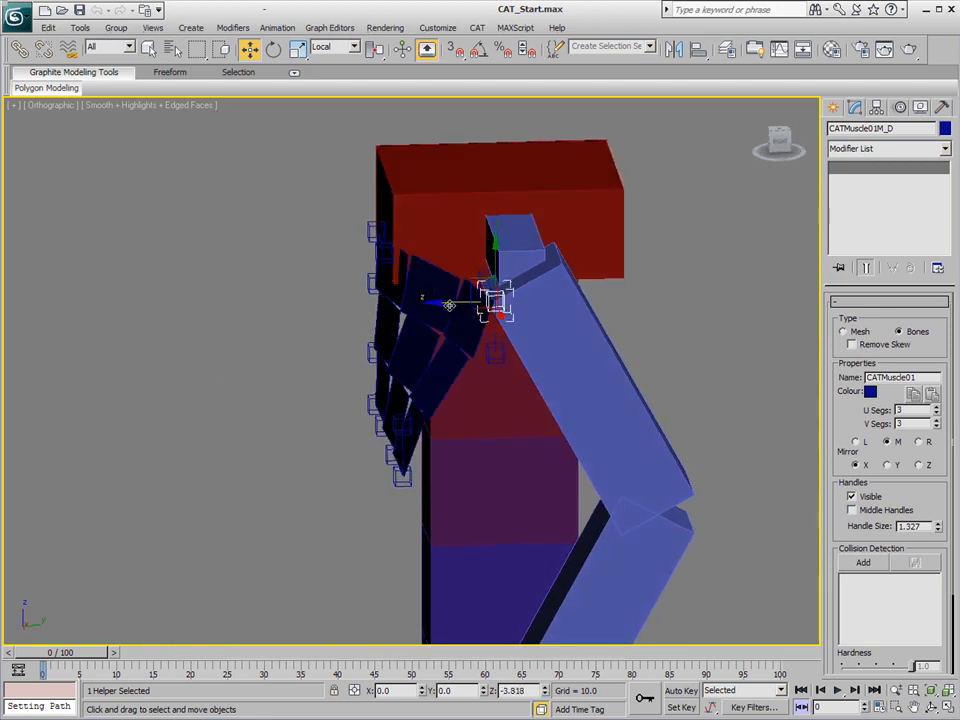
Move the muscle's lower outer corner handle back and up so it rests against the upper arm.
{"action": "left_click", "coordinate": [400, 478]}
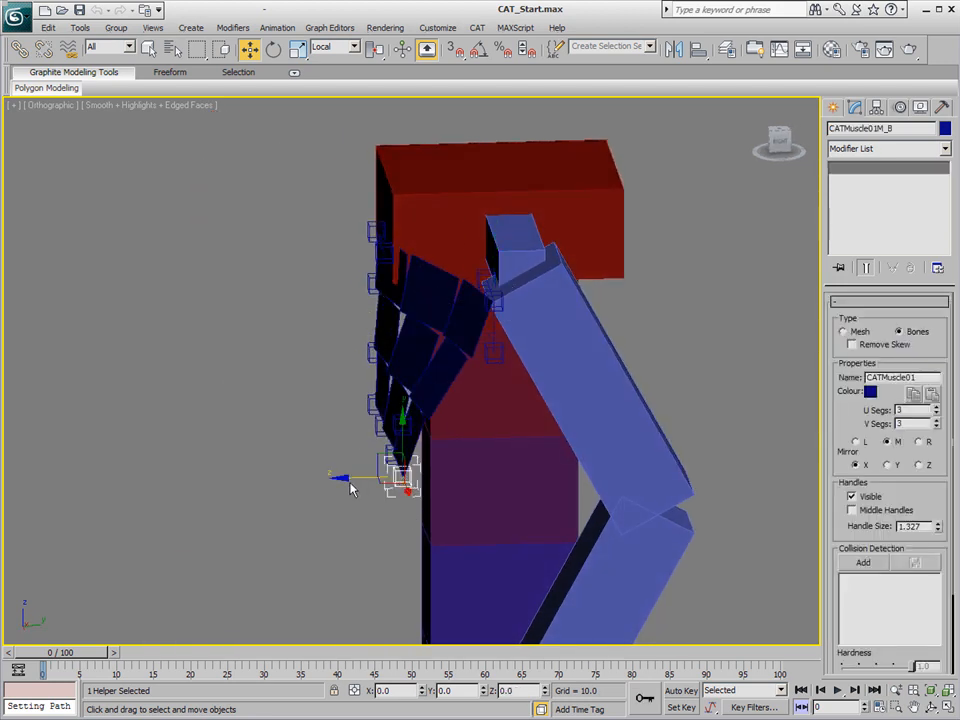
{"action": "left_click_drag", "start_coordinate": [400, 478], "coordinate": [523, 454]}
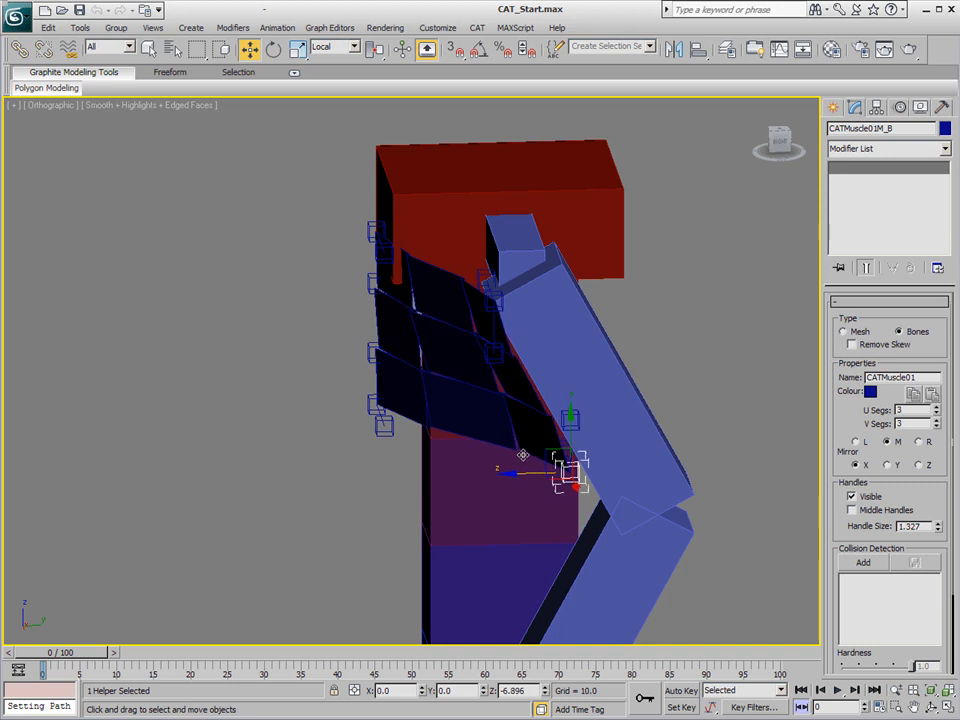
{"action": "left_click_drag", "start_coordinate": [568, 425], "coordinate": [568, 351]}
{"action": "left_click_drag", "start_coordinate": [536, 407], "coordinate": [496, 405]}
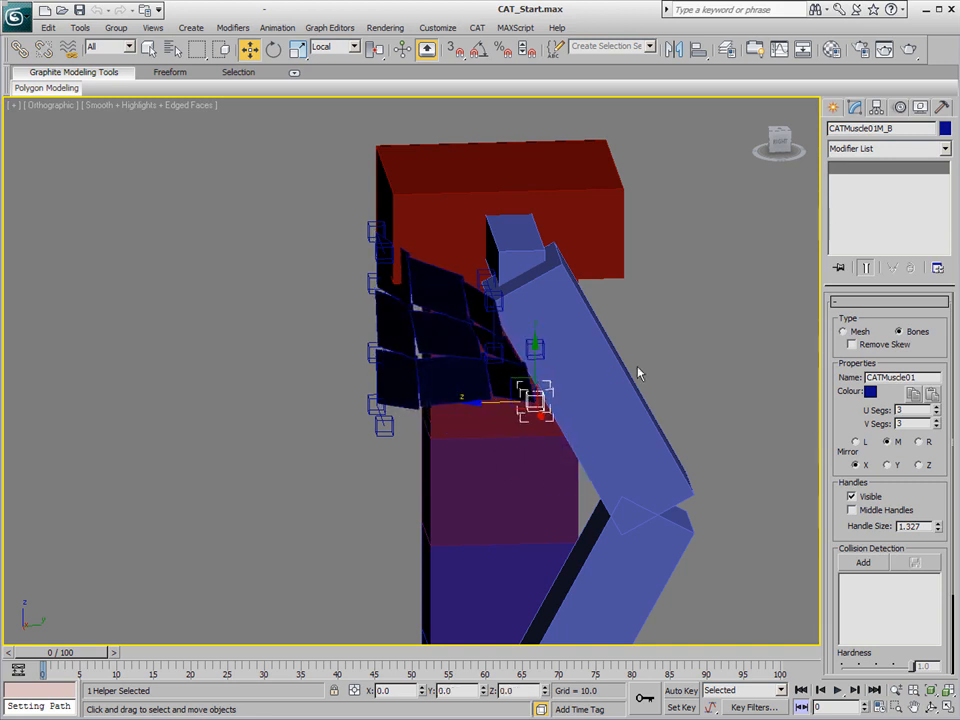
Reposition the two tangent handles along the muscle's arm-side edge to follow the slope of the upper arm.
{"action": "scroll", "coordinate": [623, 442], "scroll_direction": "up", "scroll_amount": 5}
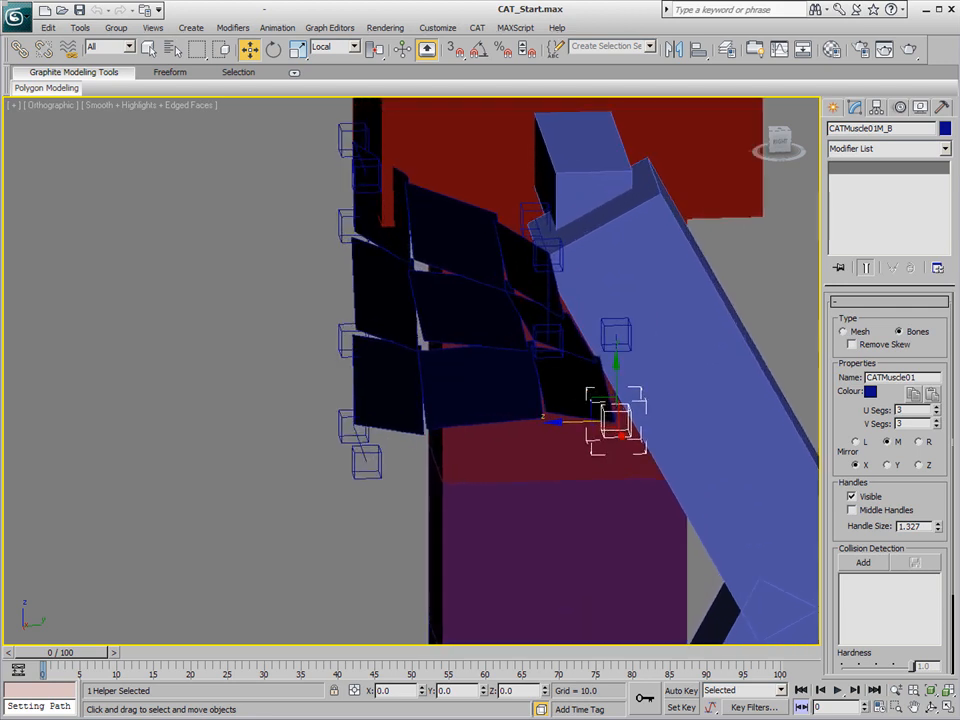
{"action": "left_click", "coordinate": [628, 328]}
{"action": "middle_click_drag", "start_coordinate": [584, 385], "coordinate": [575, 337], "text": "alt"}
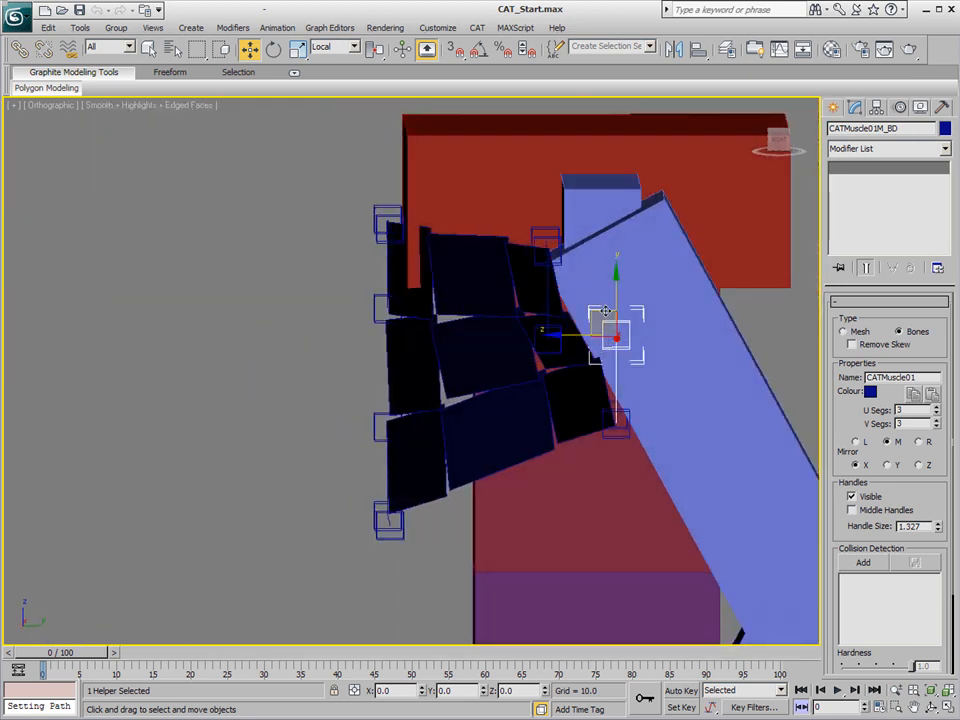
{"action": "left_click_drag", "start_coordinate": [601, 311], "coordinate": [497, 285]}
{"action": "middle_click_drag", "start_coordinate": [588, 391], "coordinate": [716, 409], "text": "alt"}
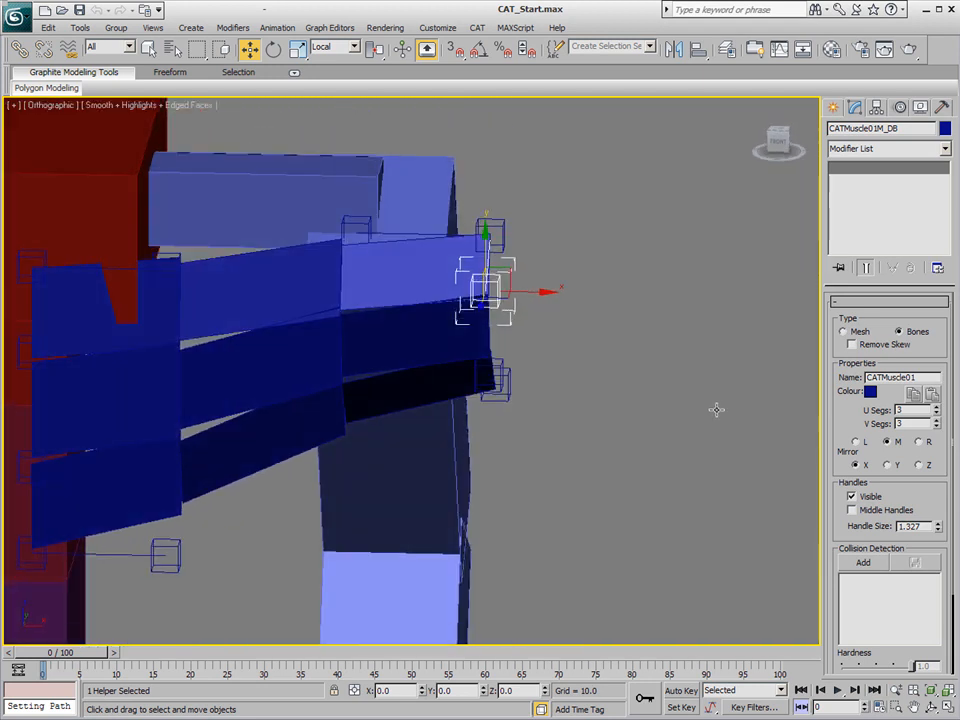
Shift both arm-side corner handles of the muscle sideways toward the spine so the edge lies within the upper arm.
{"action": "left_click", "coordinate": [498, 230]}
{"action": "left_click", "coordinate": [498, 384], "text": "ctrl"}
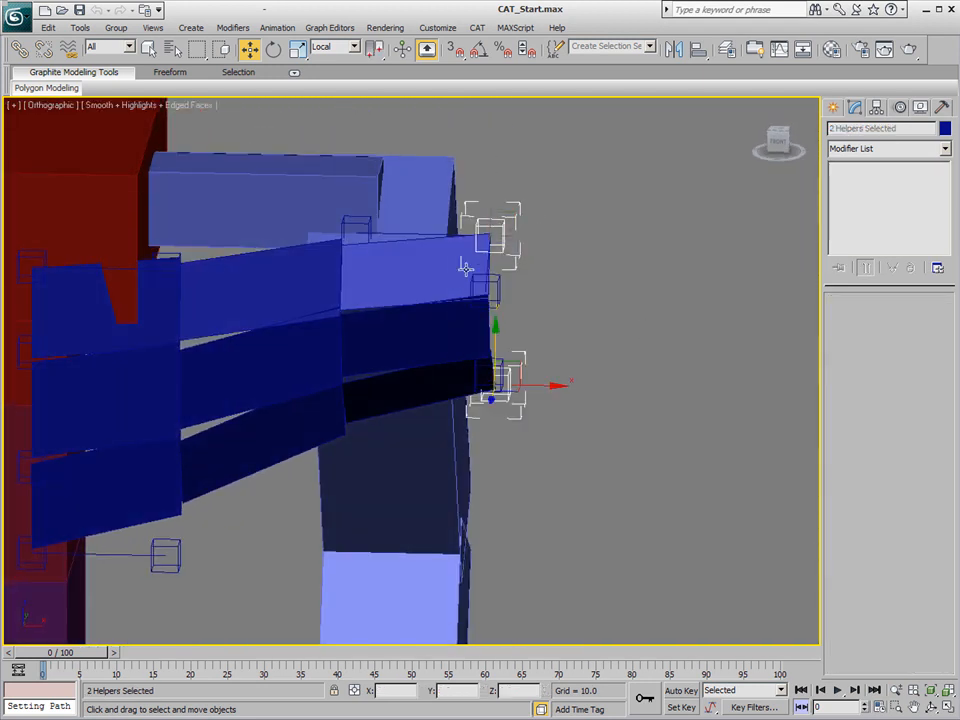
{"action": "left_click_drag", "start_coordinate": [537, 383], "coordinate": [477, 379]}
Pull the upper-edge tangent handle nearest the arm forward to curve the muscle's top edge.
{"action": "middle_click_drag", "start_coordinate": [484, 401], "coordinate": [562, 362]}
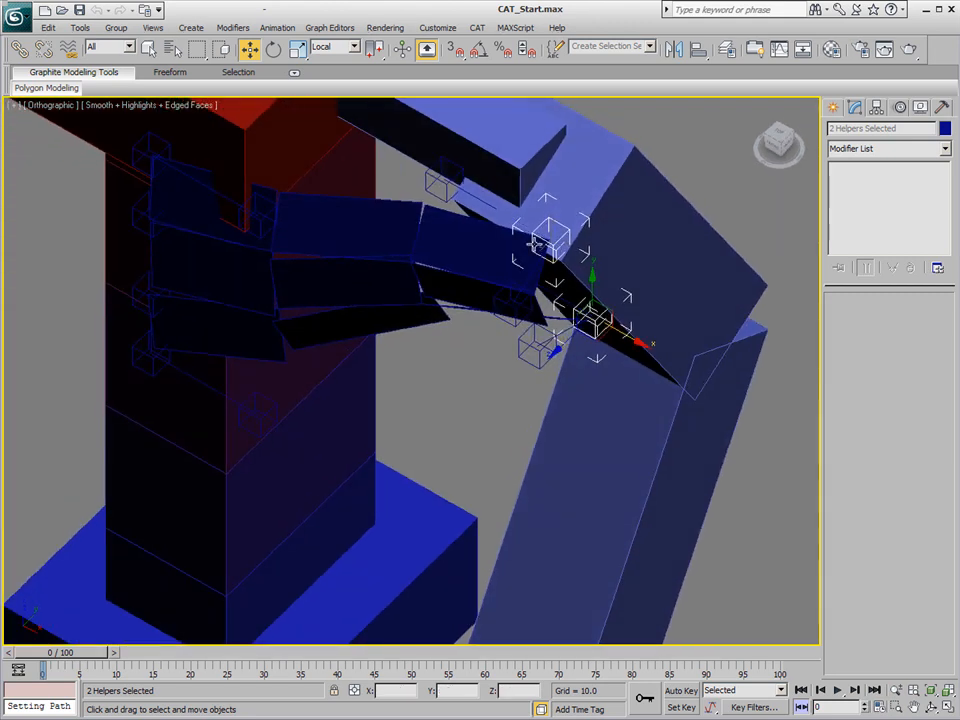
{"action": "left_click", "coordinate": [437, 190]}
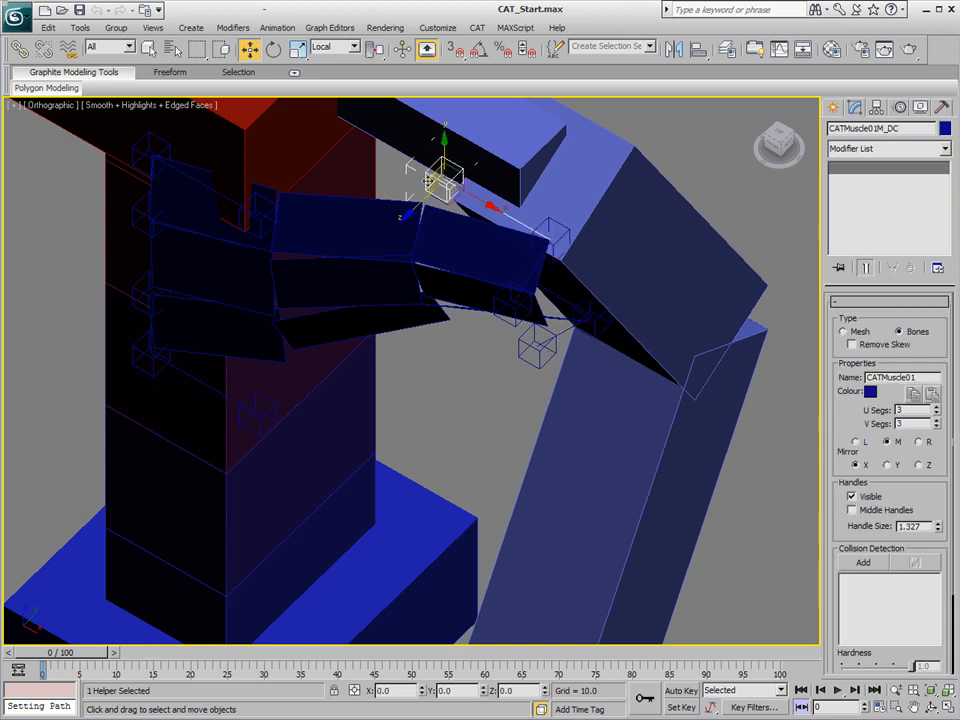
{"action": "left_click_drag", "start_coordinate": [425, 190], "coordinate": [407, 271]}
{"action": "middle_click_drag", "start_coordinate": [438, 388], "coordinate": [599, 265], "text": "alt"}
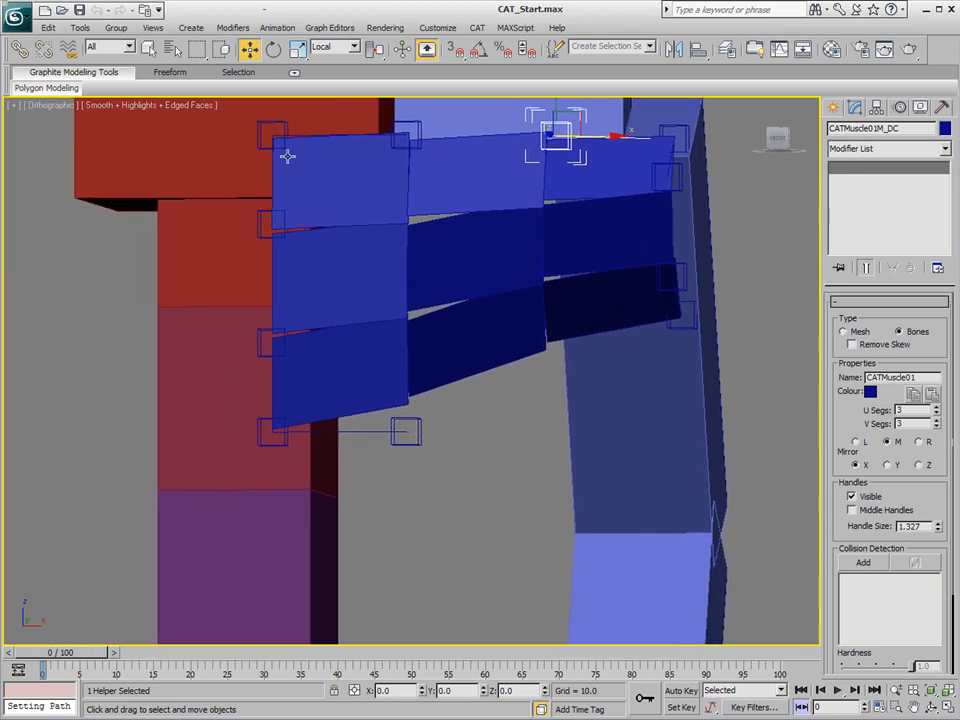
Pull the spine-side tangent handles of the muscle's upper and lower edges forward and toward the spine to bulge the chest.
{"action": "middle_click_drag", "start_coordinate": [333, 257], "coordinate": [341, 384], "text": "alt"}
{"action": "left_click", "coordinate": [420, 205]}
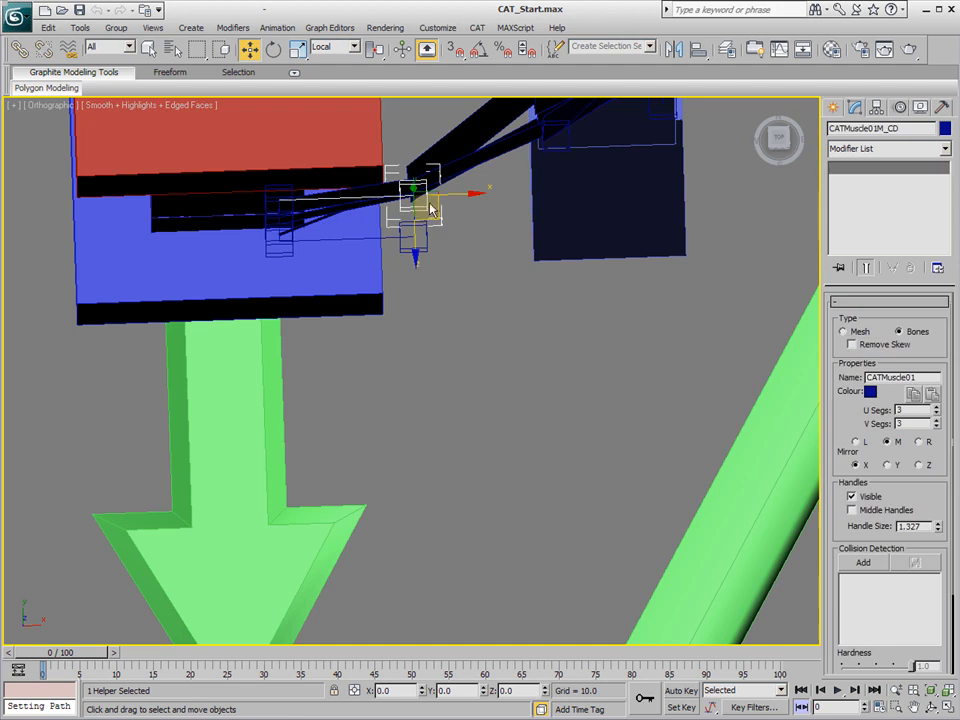
{"action": "left_click_drag", "start_coordinate": [438, 232], "coordinate": [390, 340]}
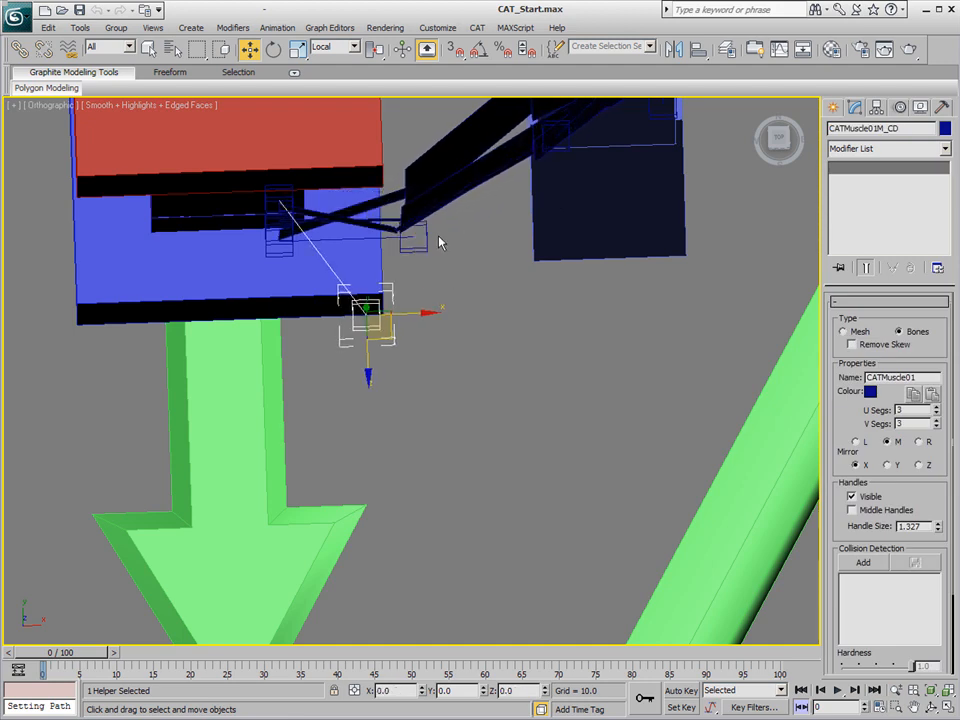
{"action": "left_click_drag", "start_coordinate": [427, 239], "coordinate": [381, 330]}
{"action": "middle_click_drag", "start_coordinate": [452, 348], "coordinate": [456, 210], "text": "alt"}
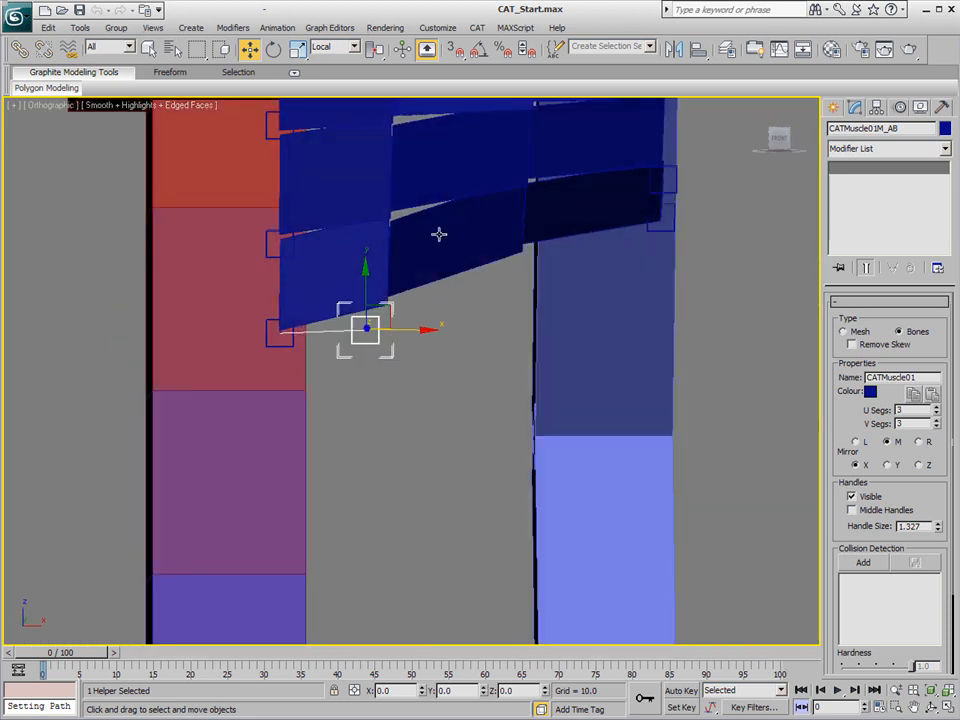
Lower the spine-side tangent handle of the muscle's bottom edge below its corner handle.
{"action": "scroll", "coordinate": [407, 354], "scroll_direction": "down", "scroll_amount": 3}
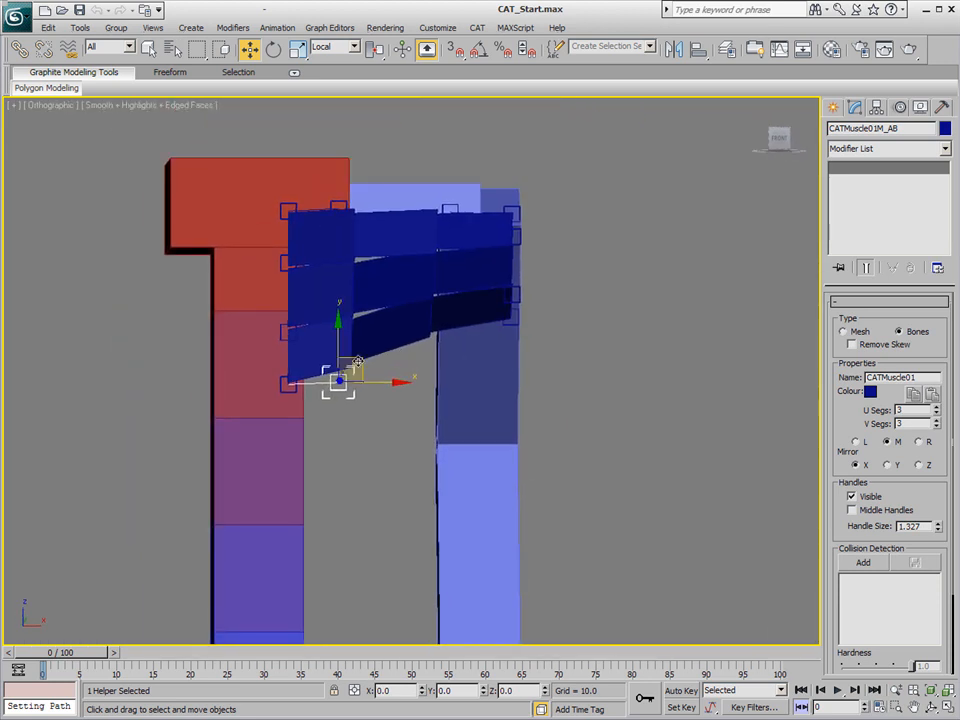
{"action": "left_click_drag", "start_coordinate": [374, 362], "coordinate": [386, 403]}
{"action": "middle_click_drag", "start_coordinate": [386, 403], "coordinate": [471, 294], "text": "alt"}
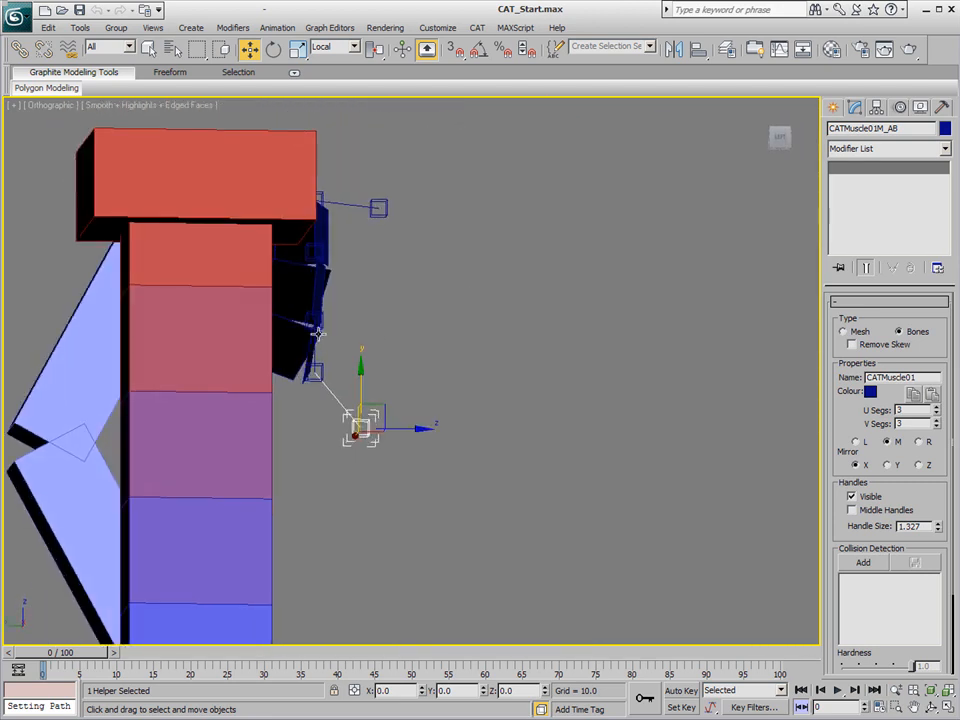
Pull both tangent handles along the muscle's spine-side edge forward to round out the chest profile.
{"action": "left_click", "coordinate": [318, 323]}
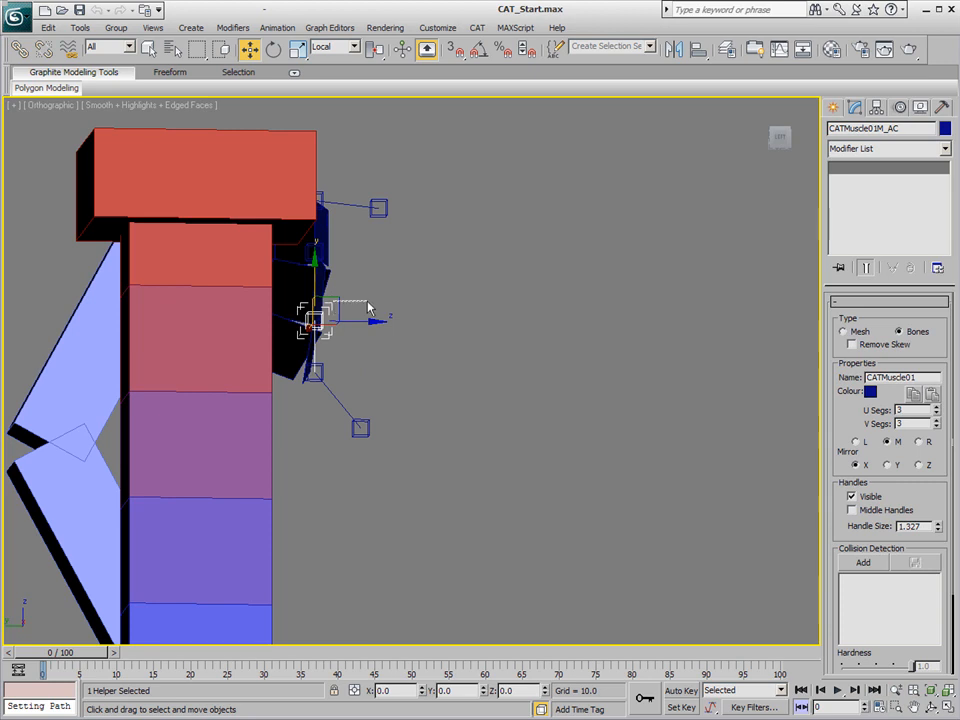
{"action": "left_click", "coordinate": [365, 310]}
{"action": "scroll", "coordinate": [326, 368], "scroll_direction": "up", "scroll_amount": 3}
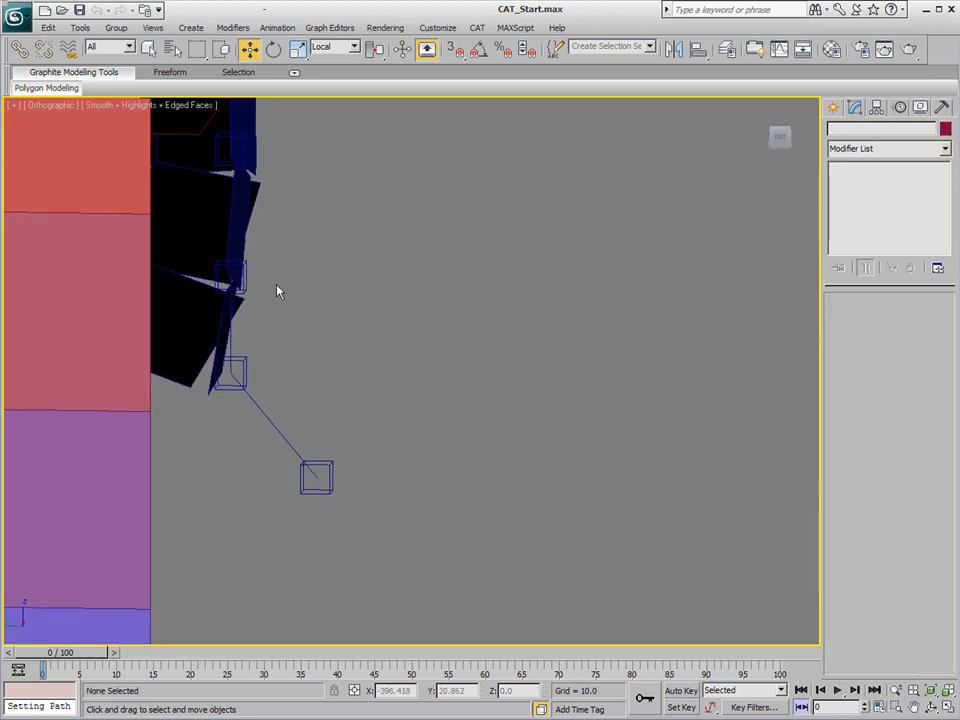
{"action": "left_click", "coordinate": [251, 267]}
{"action": "left_click_drag", "start_coordinate": [254, 259], "coordinate": [332, 275]}
{"action": "middle_click_drag", "start_coordinate": [350, 217], "coordinate": [353, 363]}
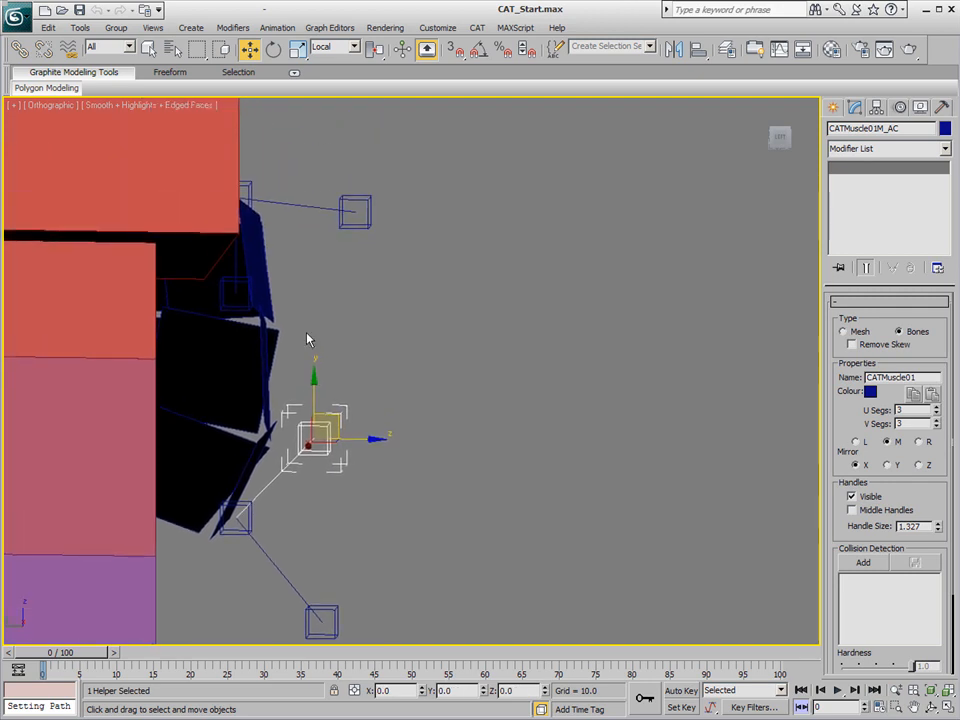
{"action": "left_click", "coordinate": [240, 300]}
{"action": "left_click_drag", "start_coordinate": [260, 279], "coordinate": [332, 251]}
{"action": "middle_click_drag", "start_coordinate": [469, 441], "coordinate": [310, 470], "text": "alt"}
{"action": "scroll", "coordinate": [445, 342], "scroll_direction": "down", "scroll_amount": 5}
{"action": "middle_click_drag", "start_coordinate": [436, 388], "coordinate": [482, 402], "text": "alt"}
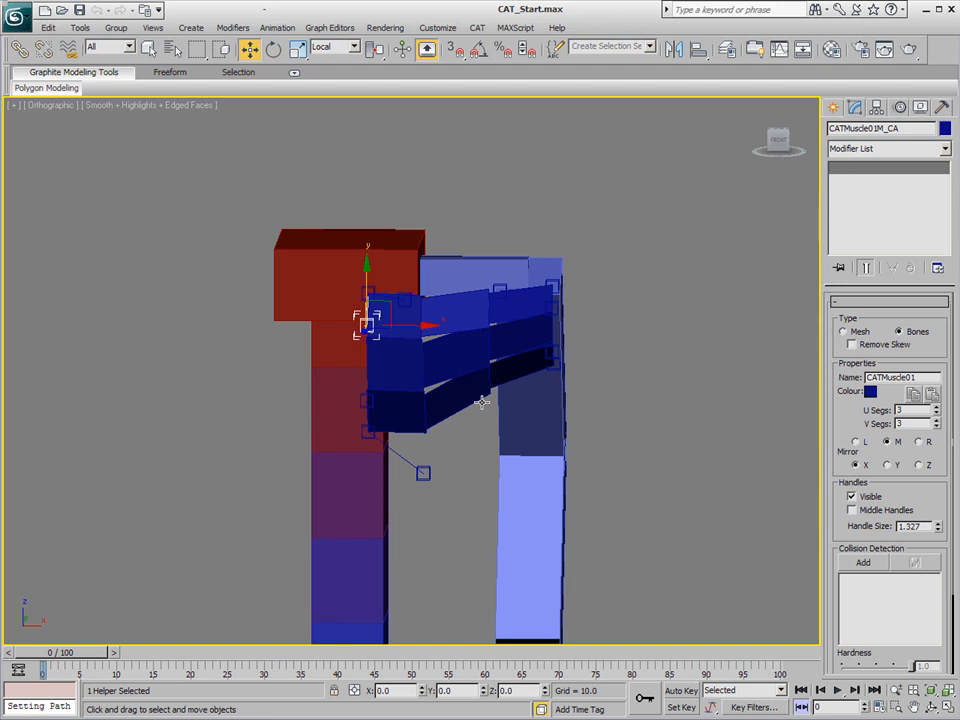
Try higher U and V segment counts on the muscle and return both to 3.
{"action": "left_click", "coordinate": [936, 409]}
{"action": "left_click", "coordinate": [936, 409]}
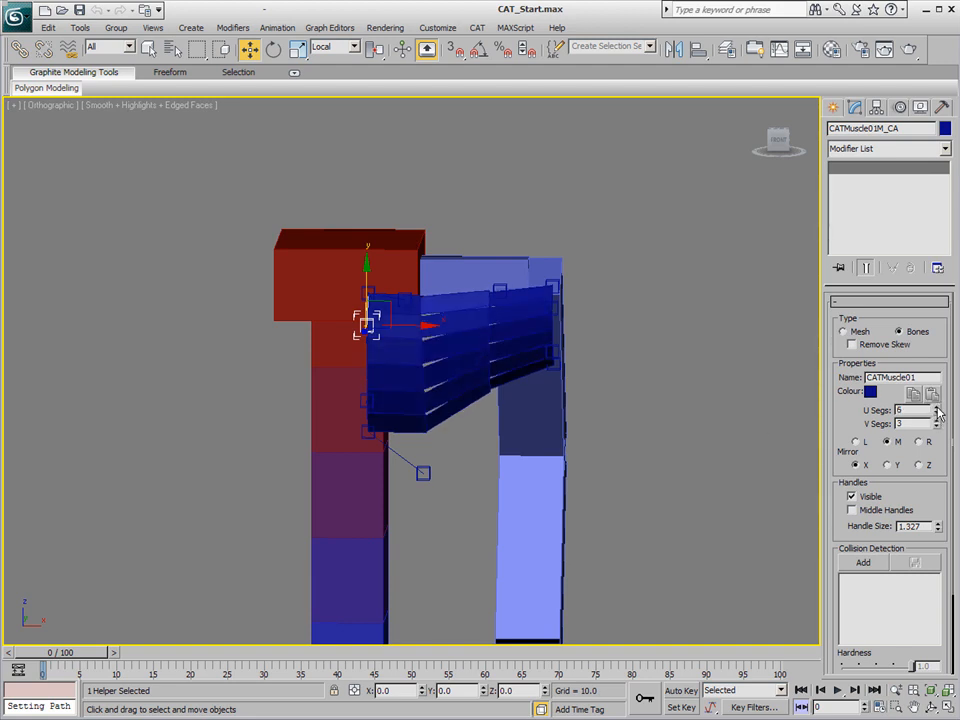
{"action": "left_click", "coordinate": [936, 416]}
{"action": "left_click", "coordinate": [936, 416]}
{"action": "left_click", "coordinate": [936, 416]}
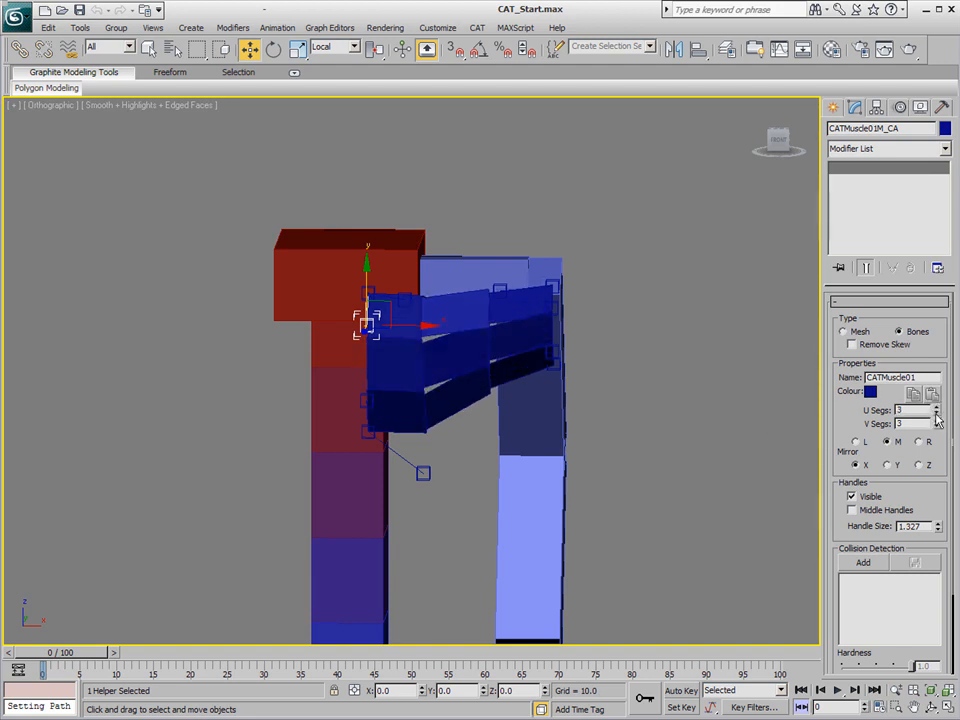
{"action": "left_click", "coordinate": [936, 421]}
{"action": "left_click", "coordinate": [936, 421]}
{"action": "left_click", "coordinate": [936, 428]}
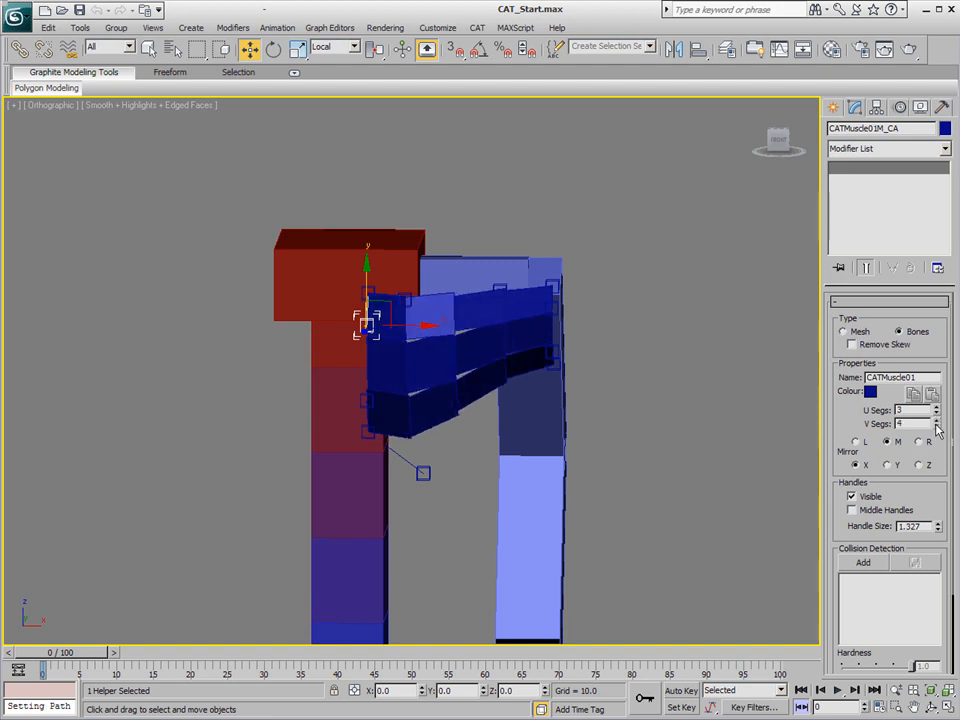
{"action": "left_click", "coordinate": [936, 428]}
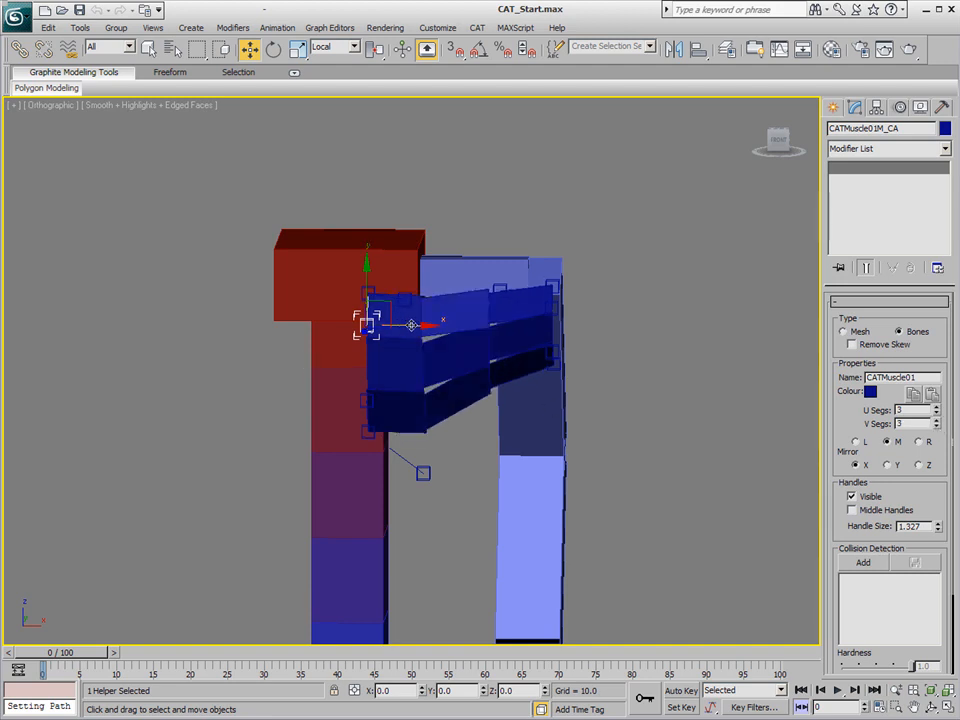
Hide the muscle's handles and make them visible again.
{"action": "left_click", "coordinate": [860, 499]}
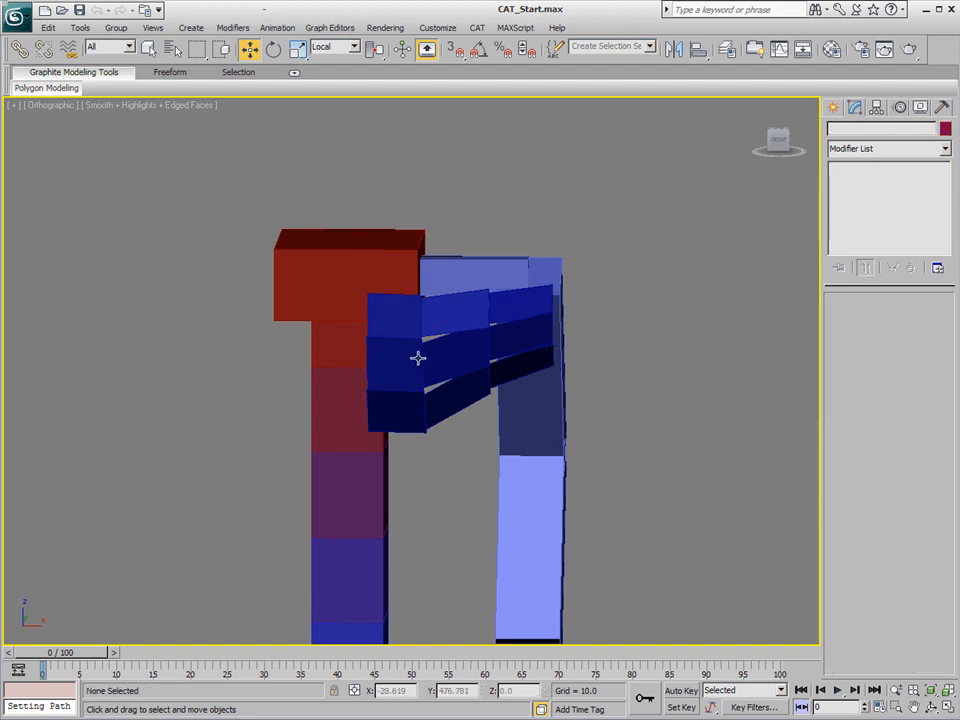
{"action": "left_click", "coordinate": [434, 358]}
{"action": "left_click", "coordinate": [860, 499]}
Move the arm-side tangent handle of the muscle's upper edge further forward from the shoulder.
{"action": "mouse_move", "coordinate": [420, 360]}
{"action": "middle_mouse_down", "text": "alt"}
{"action": "mouse_move", "coordinate": [465, 411]}
{"action": "mouse_move", "coordinate": [411, 450]}
{"action": "mouse_move", "coordinate": [379, 388]}
{"action": "mouse_move", "coordinate": [342, 410]}
{"action": "mouse_move", "coordinate": [375, 446]}
{"action": "mouse_move", "coordinate": [436, 368]}
{"action": "middle_mouse_up", "text": "alt"}
{"action": "left_click", "coordinate": [512, 328]}
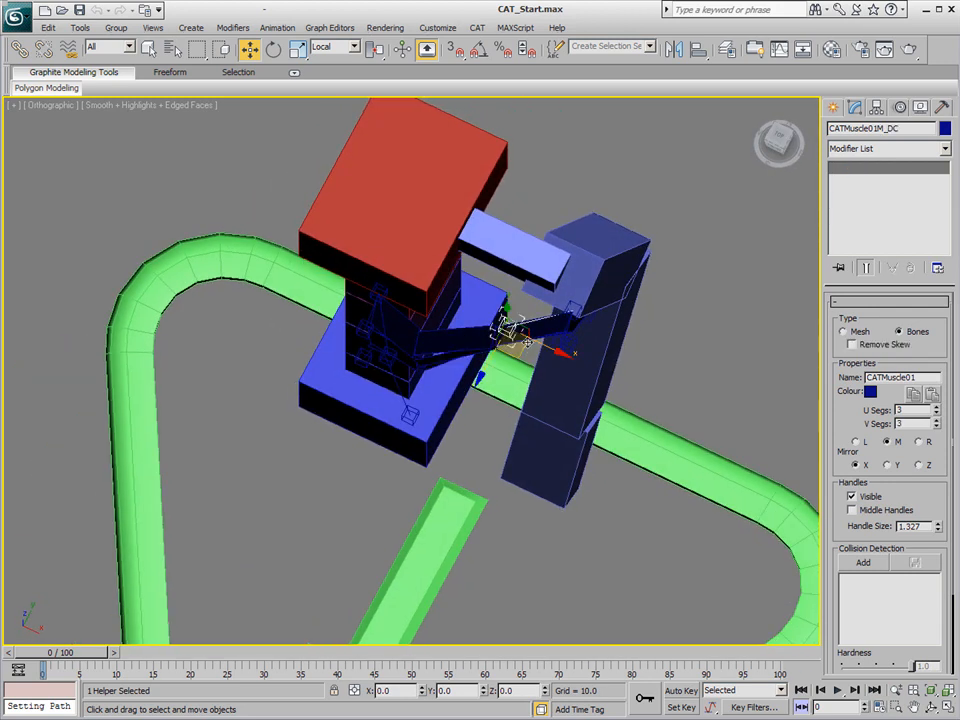
{"action": "left_click_drag", "start_coordinate": [520, 352], "coordinate": [535, 381]}
{"action": "middle_click_drag", "start_coordinate": [472, 422], "coordinate": [507, 320], "text": "alt"}
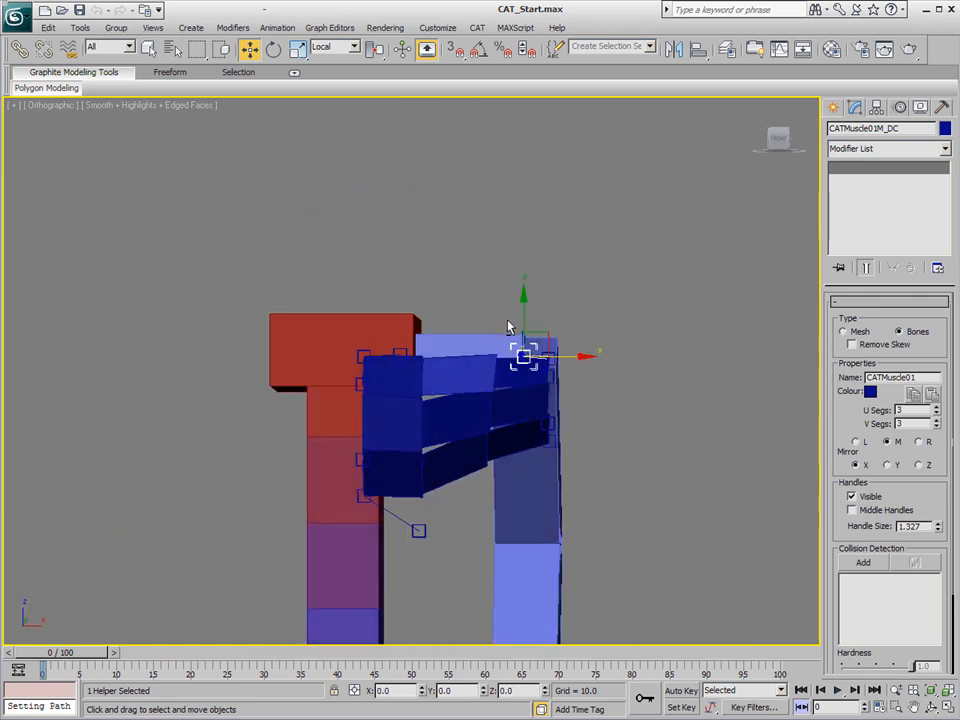
Try raising the muscle's upper arm-side corner handle and undo the move.
{"action": "scroll", "coordinate": [500, 340], "scroll_direction": "down", "scroll_amount": 2}
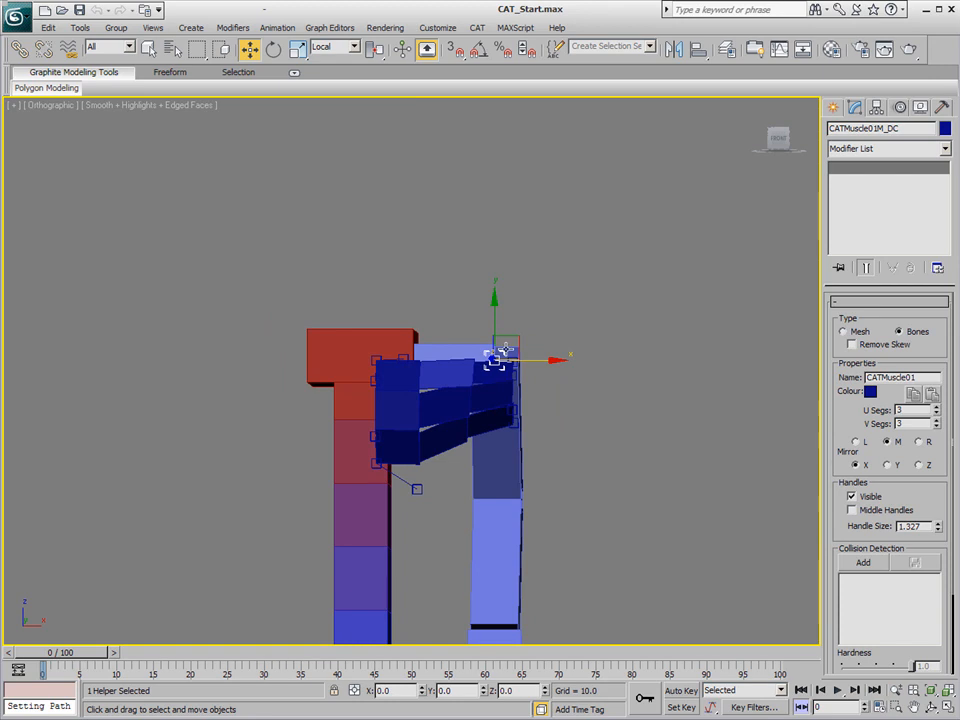
{"action": "middle_click_drag", "start_coordinate": [589, 416], "coordinate": [542, 467], "text": "alt"}
{"action": "scroll", "coordinate": [542, 467], "scroll_direction": "up", "scroll_amount": 3}
{"action": "middle_click_drag", "start_coordinate": [600, 455], "coordinate": [615, 406], "text": "alt"}
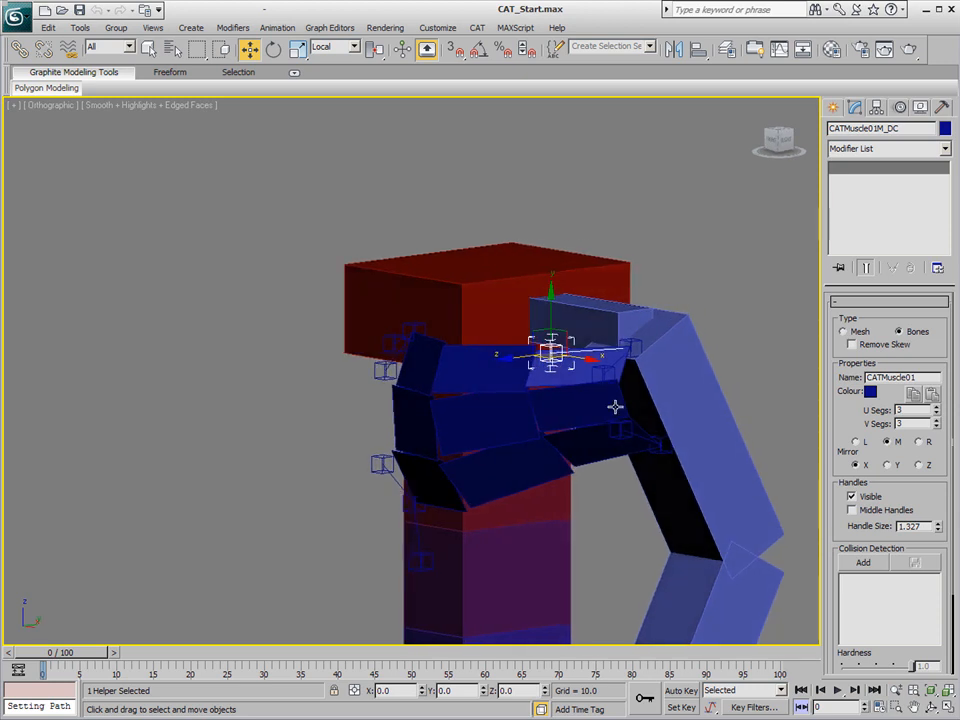
{"action": "left_click", "coordinate": [638, 343]}
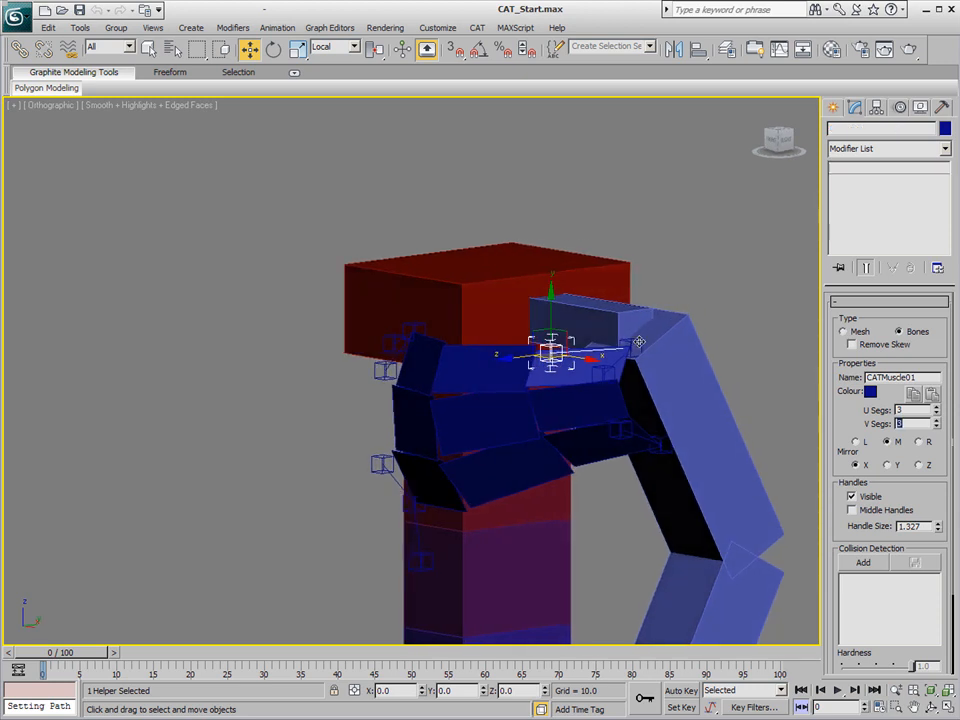
{"action": "left_click_drag", "start_coordinate": [633, 299], "coordinate": [655, 254]}
{"action": "key", "text": "ctrl+z"}
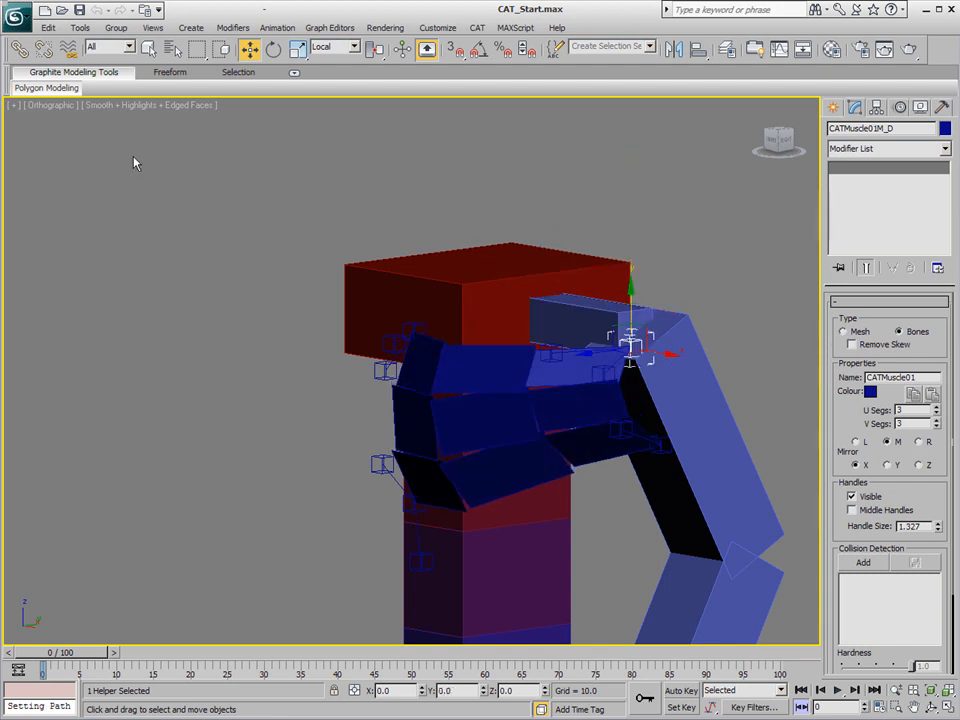
Link the muscle's two arm-side corner handles to the arm and its two spine-side corner handles to the spine.
{"action": "left_click", "coordinate": [20, 48]}
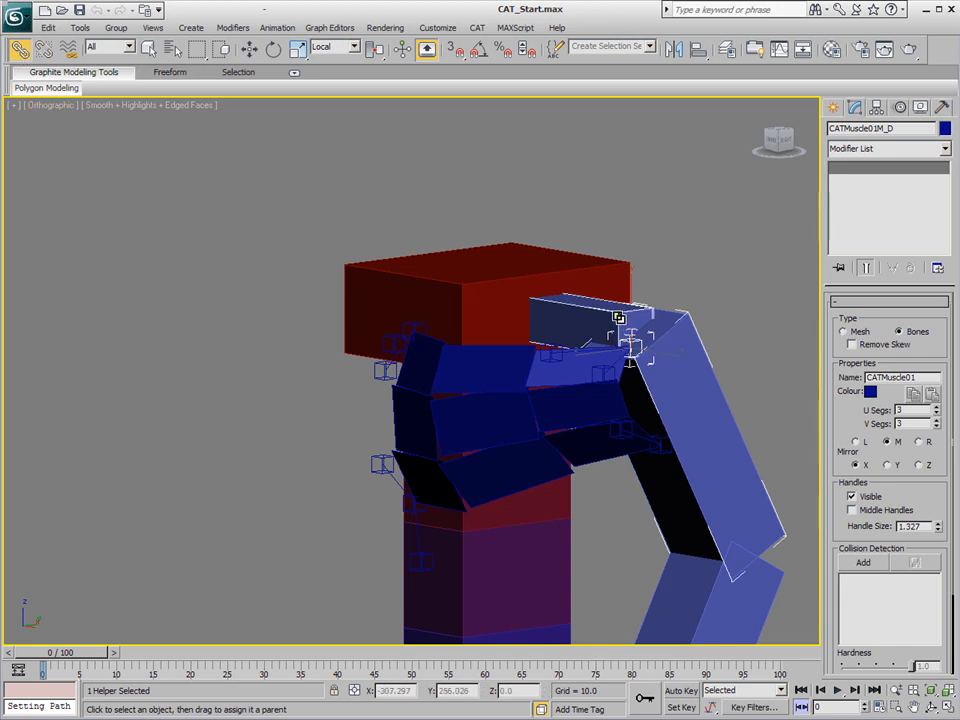
{"action": "left_click", "coordinate": [662, 446]}
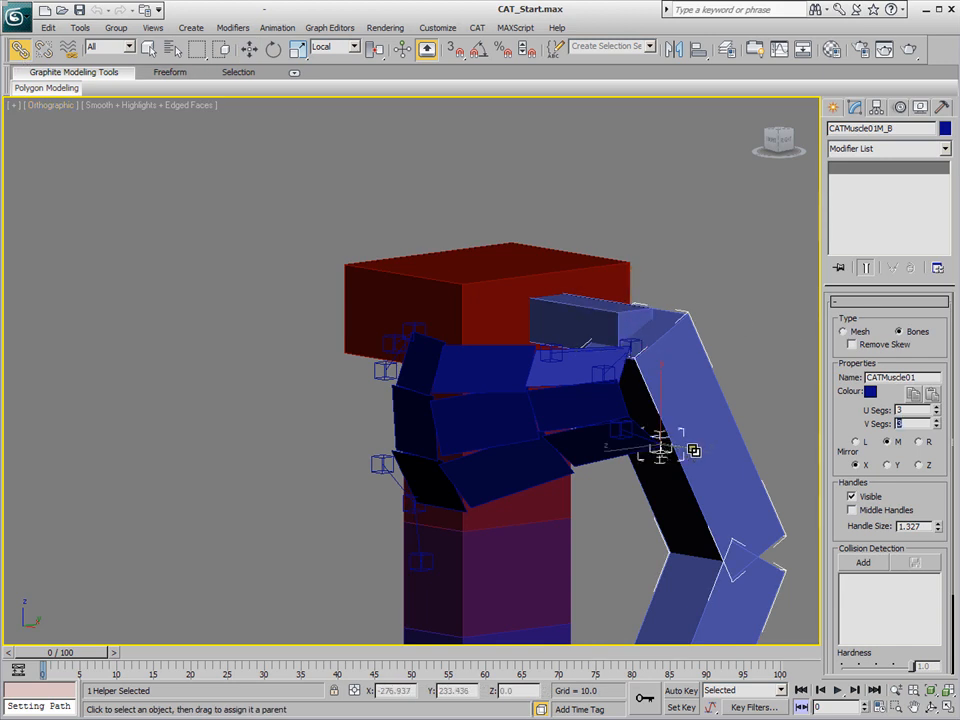
{"action": "middle_click_drag", "start_coordinate": [576, 524], "coordinate": [703, 481], "text": "alt"}
{"action": "left_click", "coordinate": [477, 318]}
{"action": "middle_click_drag", "start_coordinate": [522, 585], "coordinate": [607, 590], "text": "alt"}
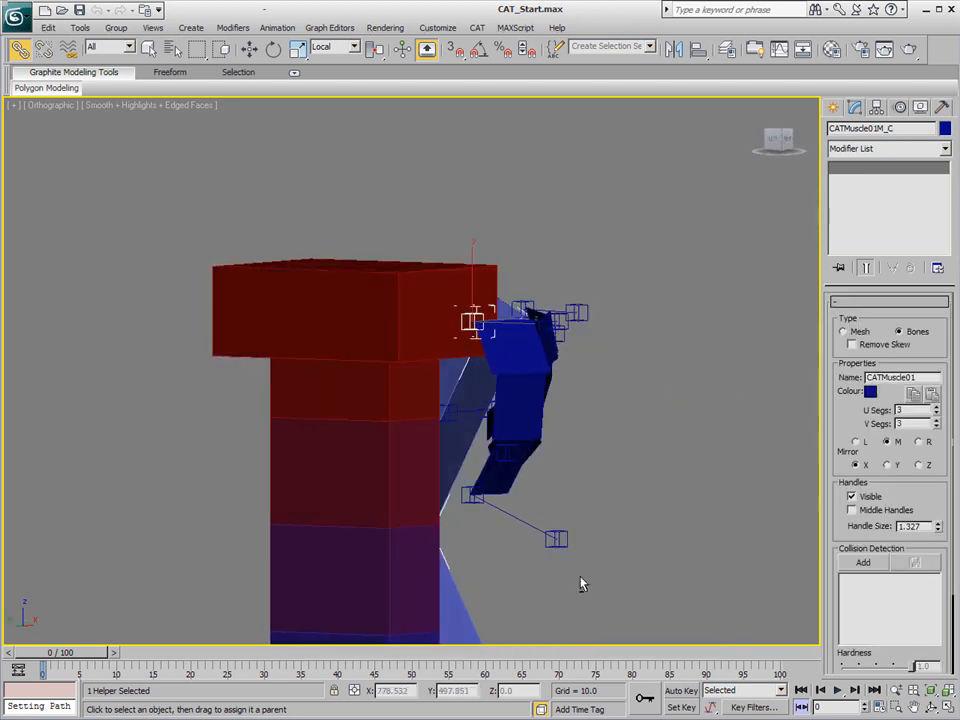
{"action": "left_click", "coordinate": [468, 497]}
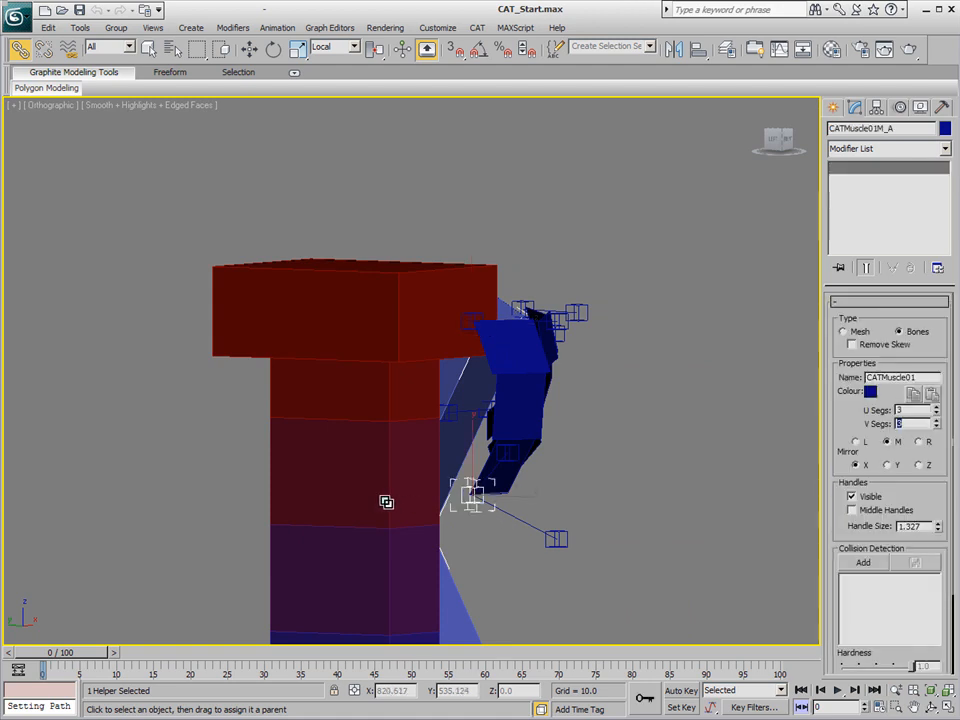
{"action": "middle_click_drag", "start_coordinate": [639, 437], "coordinate": [560, 510], "text": "alt"}
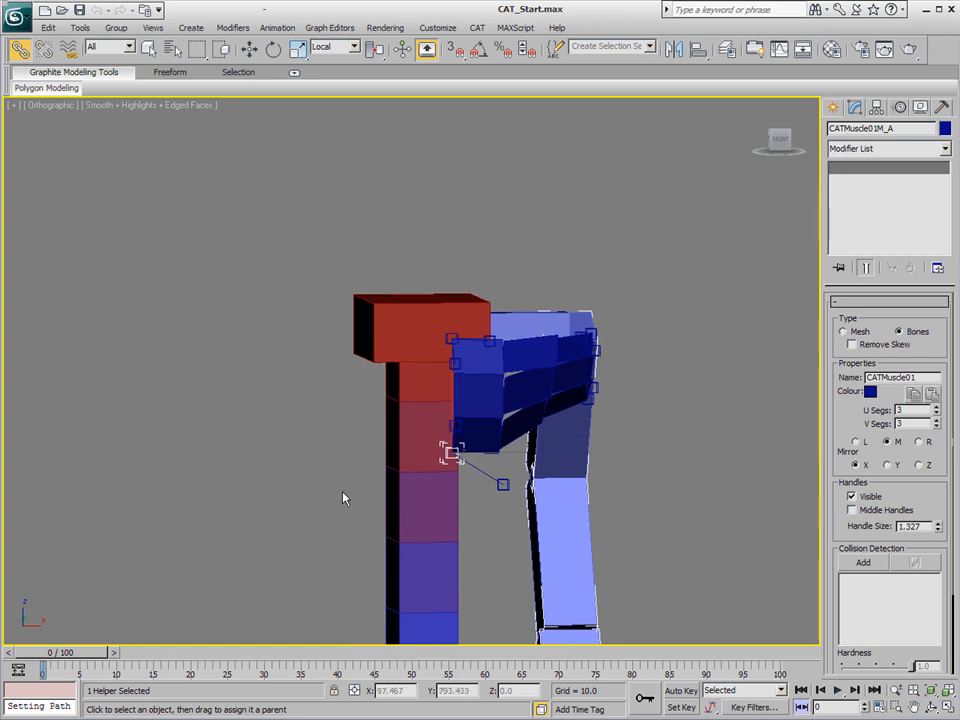
With Auto Key on, rotate the left collarbone upward about 33 degrees at frame 28 to test the muscle.
{"action": "middle_click_drag", "start_coordinate": [573, 487], "coordinate": [495, 501], "text": "alt"}
{"action": "left_click_drag", "start_coordinate": [90, 654], "coordinate": [288, 638]}
{"action": "left_click", "coordinate": [19, 49]}
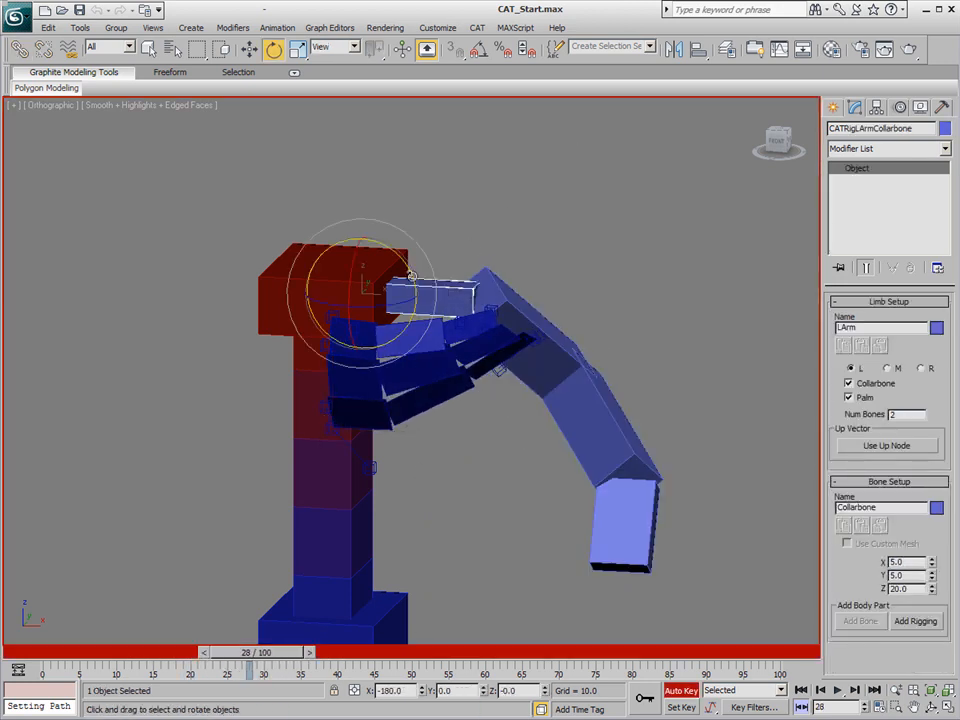
{"action": "left_click_drag", "start_coordinate": [411, 276], "coordinate": [399, 229]}
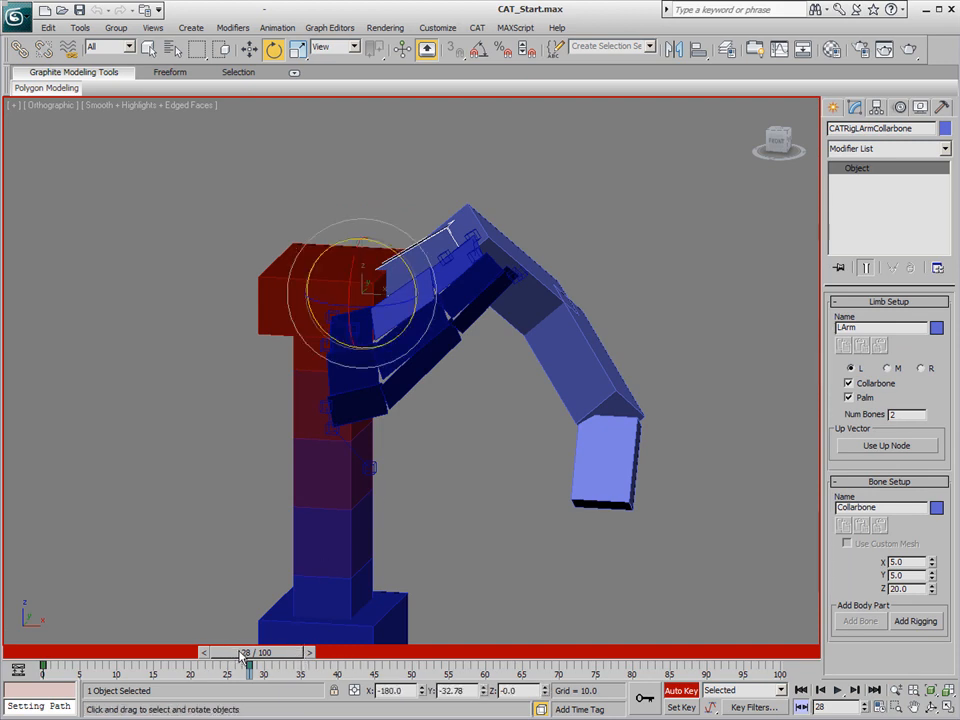
At frame 40, rotate the left collarbone back down to nearly level and swing it about 31 degrees around Z.
{"action": "left_click_drag", "start_coordinate": [238, 655], "coordinate": [336, 653]}
{"action": "left_click_drag", "start_coordinate": [397, 261], "coordinate": [429, 294]}
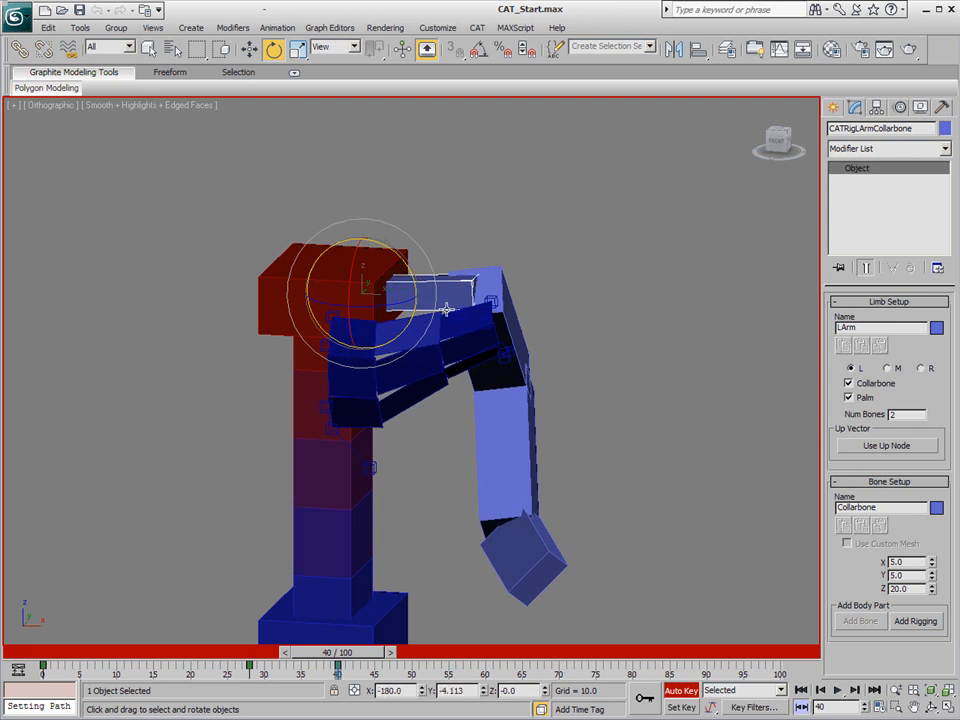
{"action": "left_click", "coordinate": [496, 289]}
{"action": "left_click", "coordinate": [418, 290]}
{"action": "left_click_drag", "start_coordinate": [345, 308], "coordinate": [354, 316]}
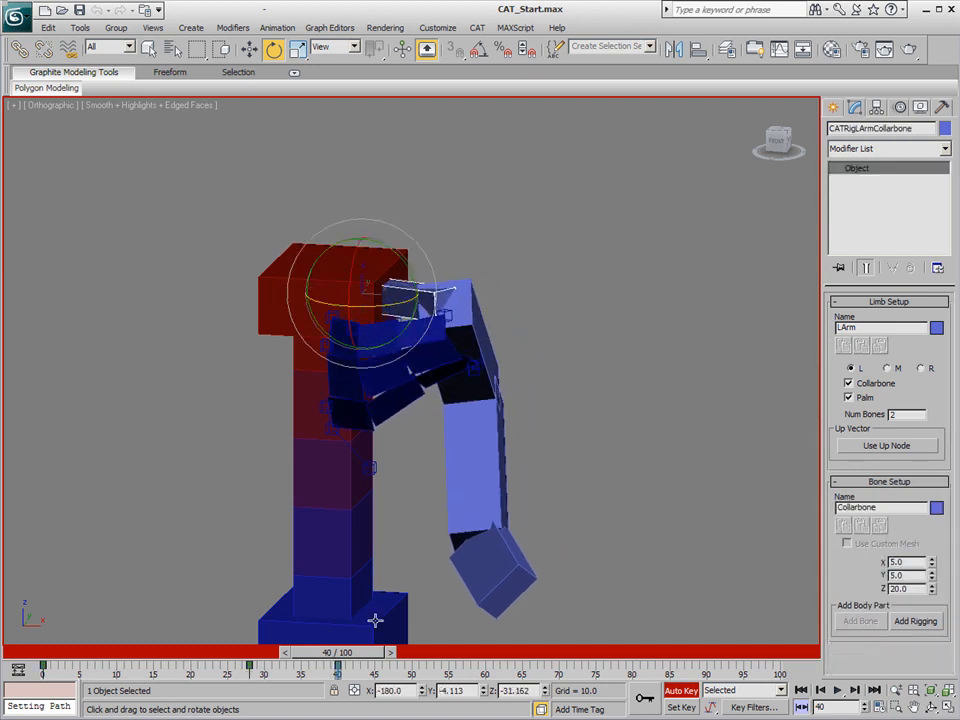
Return the animation to frame 0 and turn off Auto Key.
{"action": "left_click_drag", "start_coordinate": [370, 652], "coordinate": [96, 650]}
{"action": "key", "text": "e"}
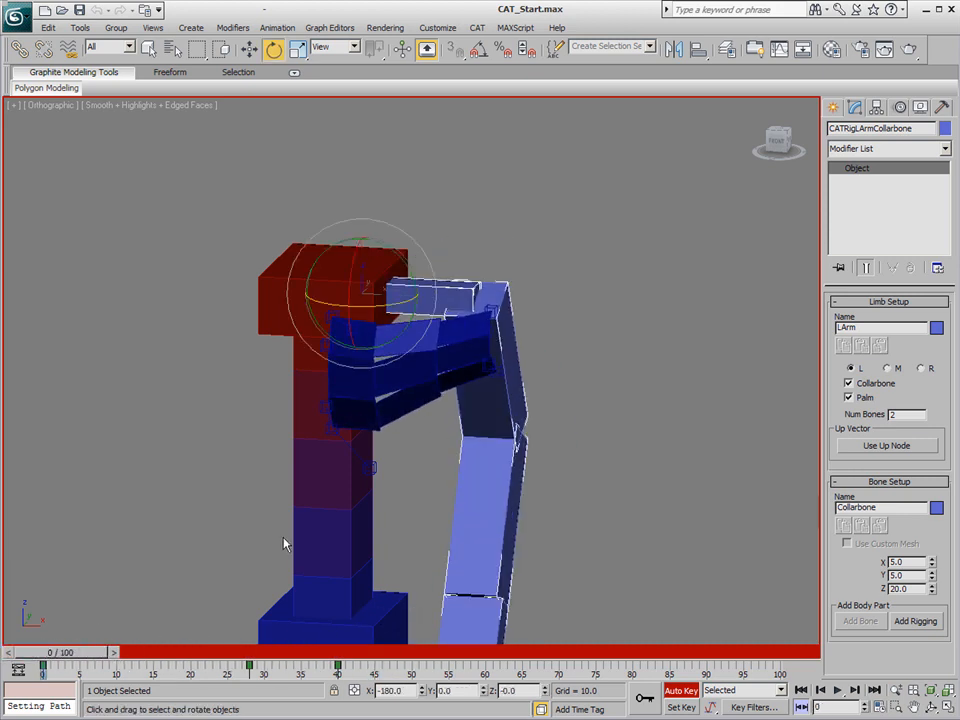
{"action": "left_click", "coordinate": [681, 688]}
Create a second CATMuscle in the Top view, spanning from the ribcage across the collarbone to the upper arm.
{"action": "middle_click_drag", "start_coordinate": [455, 413], "coordinate": [491, 480], "text": "alt"}
{"action": "key", "text": "t"}
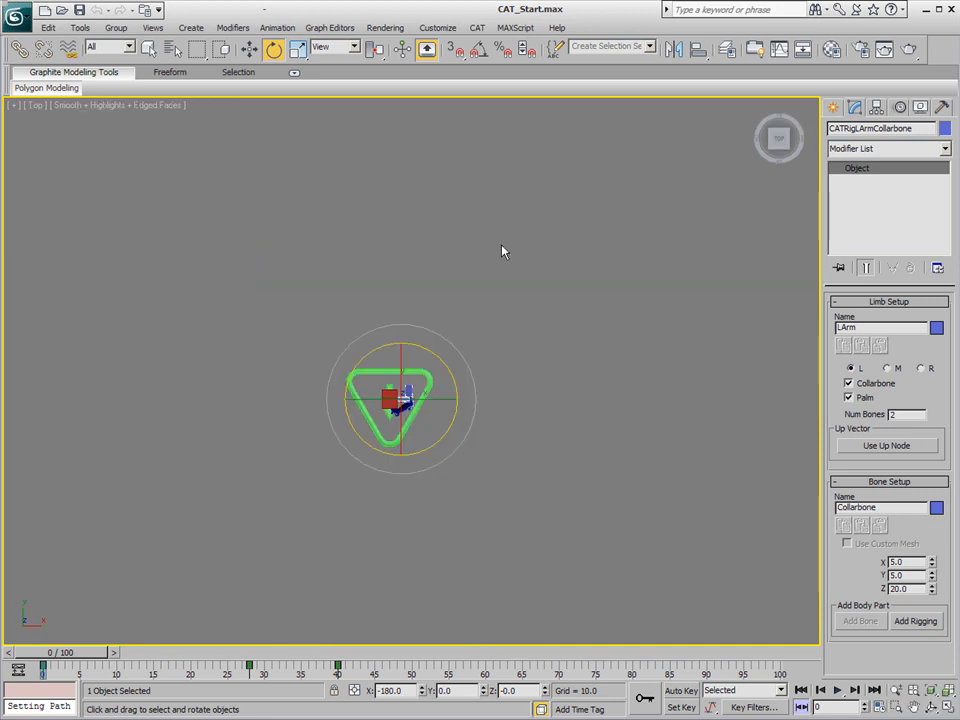
{"action": "scroll", "coordinate": [474, 461], "scroll_direction": "up", "scroll_amount": 10}
{"action": "middle_click_drag", "start_coordinate": [520, 502], "coordinate": [581, 249]}
{"action": "left_click", "coordinate": [833, 107]}
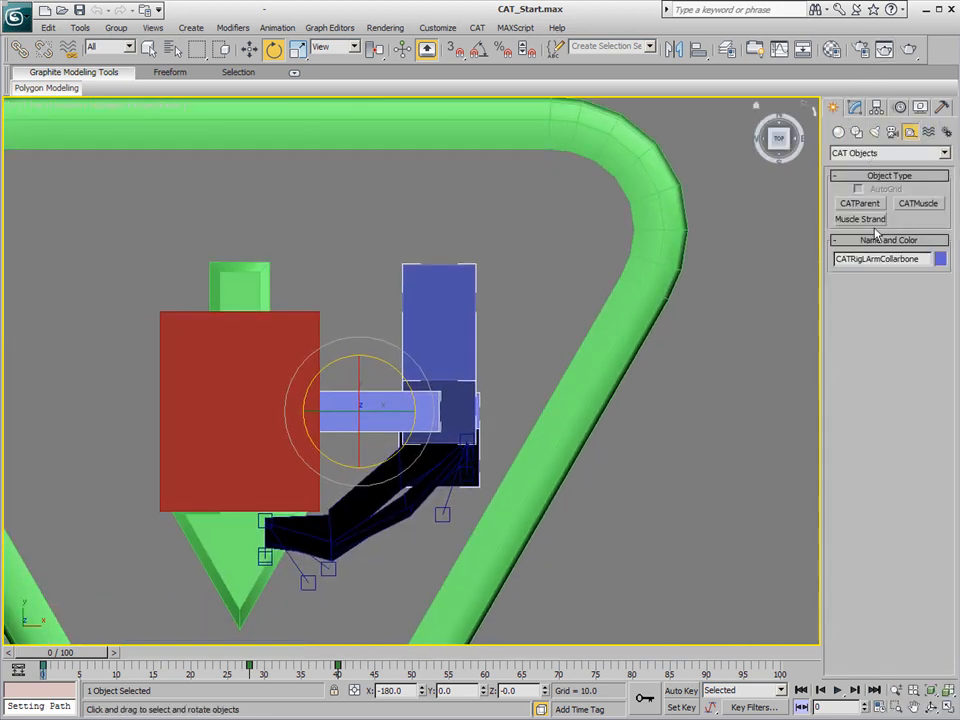
{"action": "left_click", "coordinate": [916, 203]}
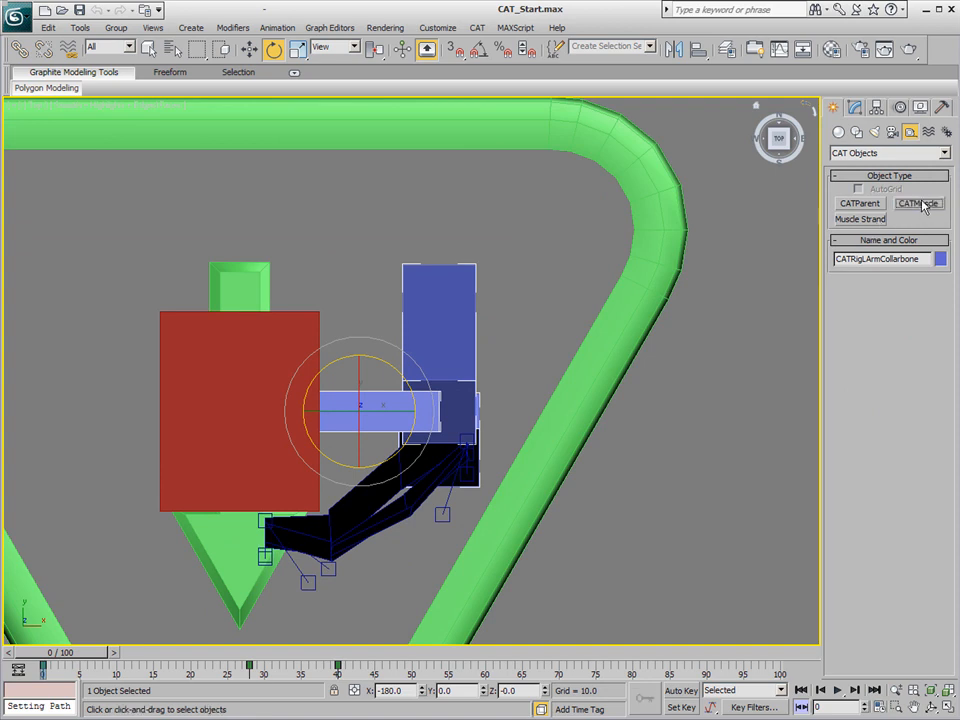
{"action": "left_click_drag", "start_coordinate": [283, 344], "coordinate": [455, 490]}
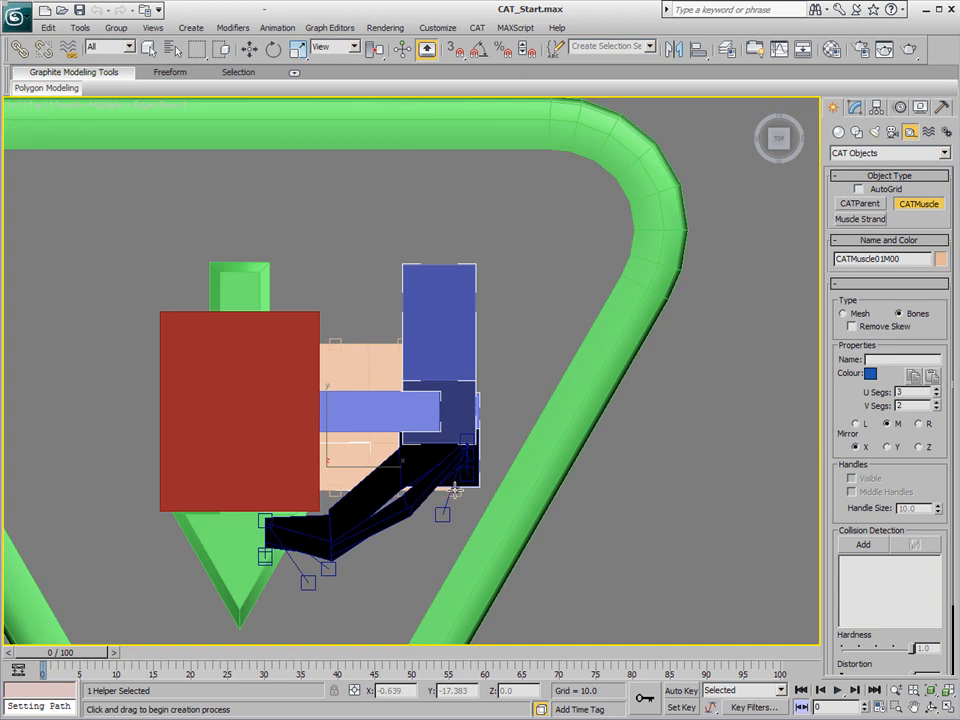
{"action": "right_click", "coordinate": [491, 371]}
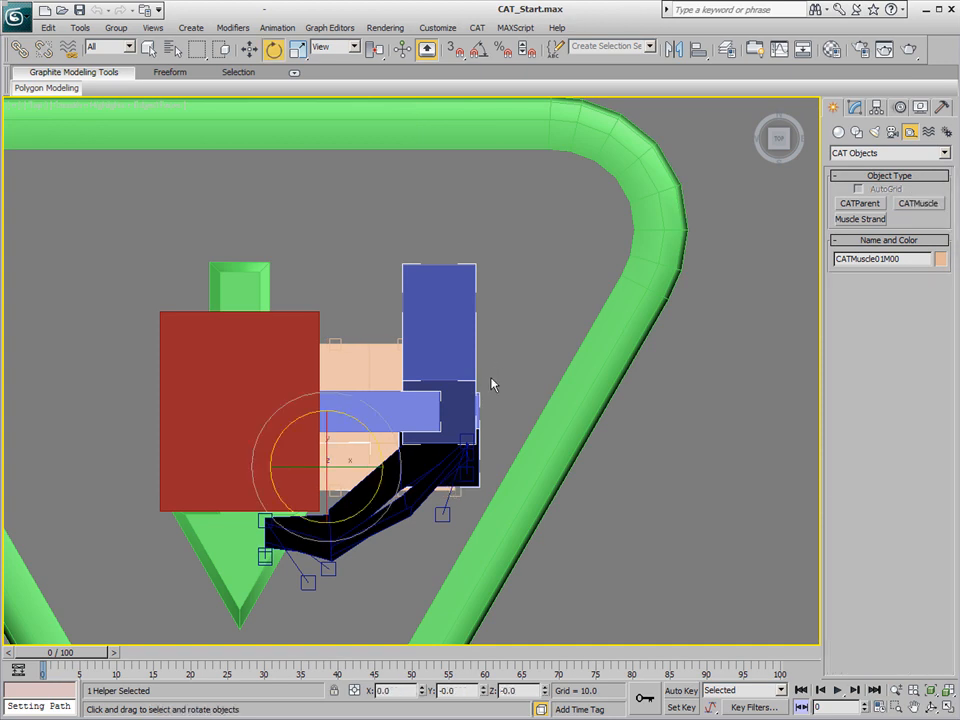
Raise the new muscle vertically from the ground plane to just above the collarbone.
{"action": "key", "text": "alt+w"}
{"action": "right_click", "coordinate": [605, 467]}
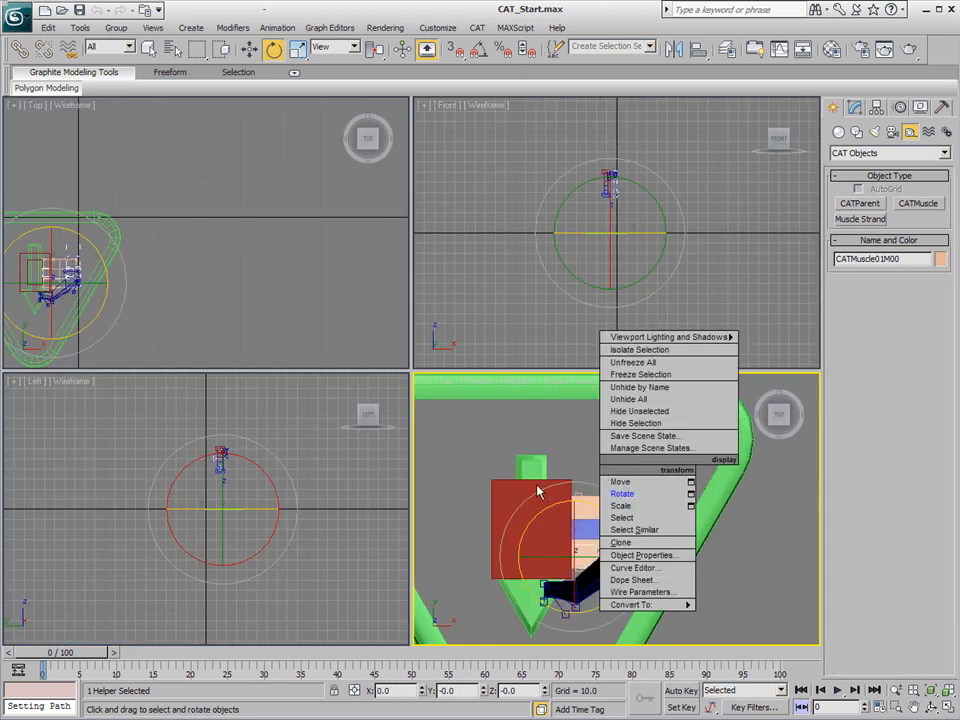
{"action": "left_click", "coordinate": [514, 484]}
{"action": "key", "text": "alt+w"}
{"action": "middle_click_drag", "start_coordinate": [484, 497], "coordinate": [502, 459], "text": "alt"}
{"action": "scroll", "coordinate": [431, 393], "scroll_direction": "down", "scroll_amount": 7}
{"action": "middle_click_drag", "start_coordinate": [487, 505], "coordinate": [405, 460], "text": "alt"}
{"action": "scroll", "coordinate": [481, 485], "scroll_direction": "up", "scroll_amount": 8}
{"action": "scroll", "coordinate": [487, 460], "scroll_direction": "down", "scroll_amount": 3}
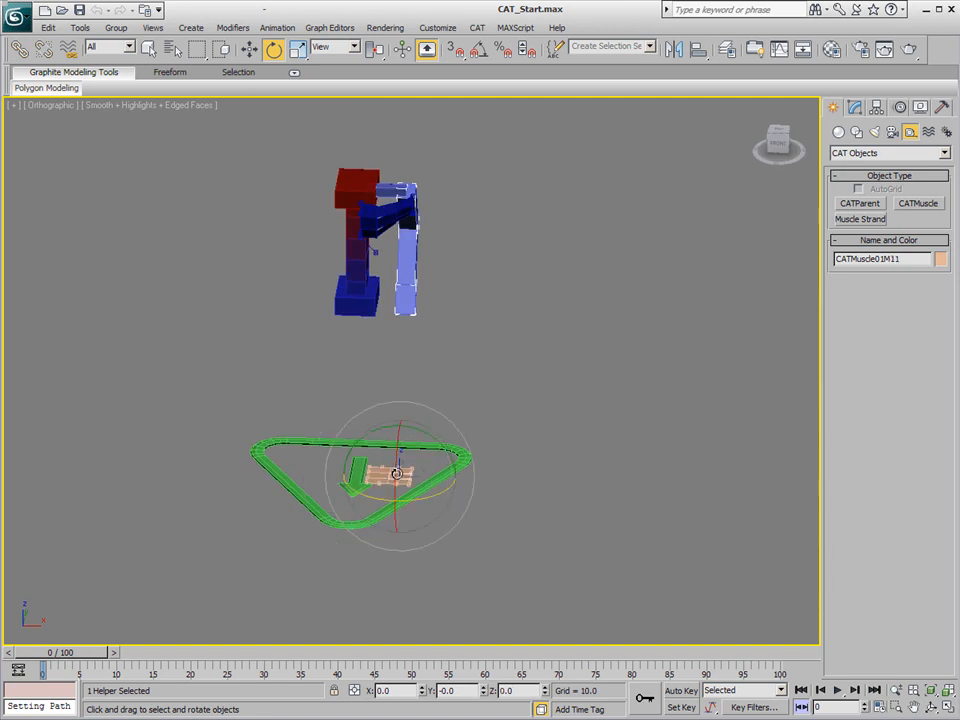
{"action": "right_click", "coordinate": [397, 472]}
{"action": "left_click", "coordinate": [407, 487]}
{"action": "left_click_drag", "start_coordinate": [401, 441], "coordinate": [404, 143]}
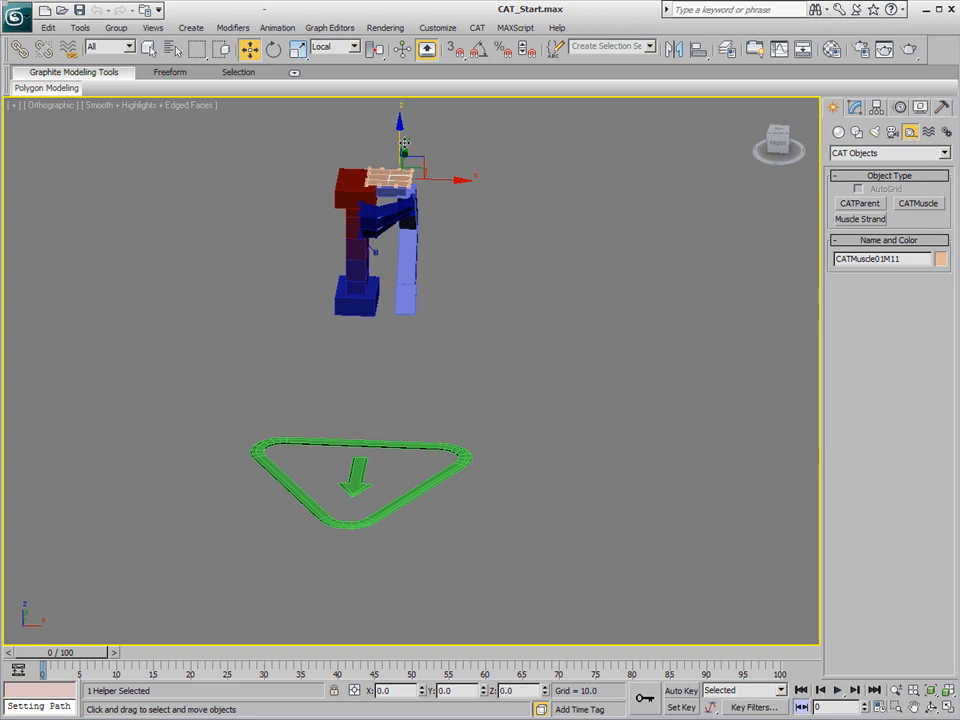
Reposition the rear outer corner of the shoulder muscle and its tangent handle down toward the back of the upper arm.
{"action": "middle_click_drag", "start_coordinate": [464, 287], "coordinate": [467, 343], "text": "alt"}
{"action": "scroll", "coordinate": [467, 343], "scroll_direction": "up", "scroll_amount": 6}
{"action": "middle_click_drag", "start_coordinate": [470, 203], "coordinate": [491, 422]}
{"action": "scroll", "coordinate": [491, 420], "scroll_direction": "up", "scroll_amount": 3}
{"action": "scroll", "coordinate": [503, 337], "scroll_direction": "up", "scroll_amount": 1}
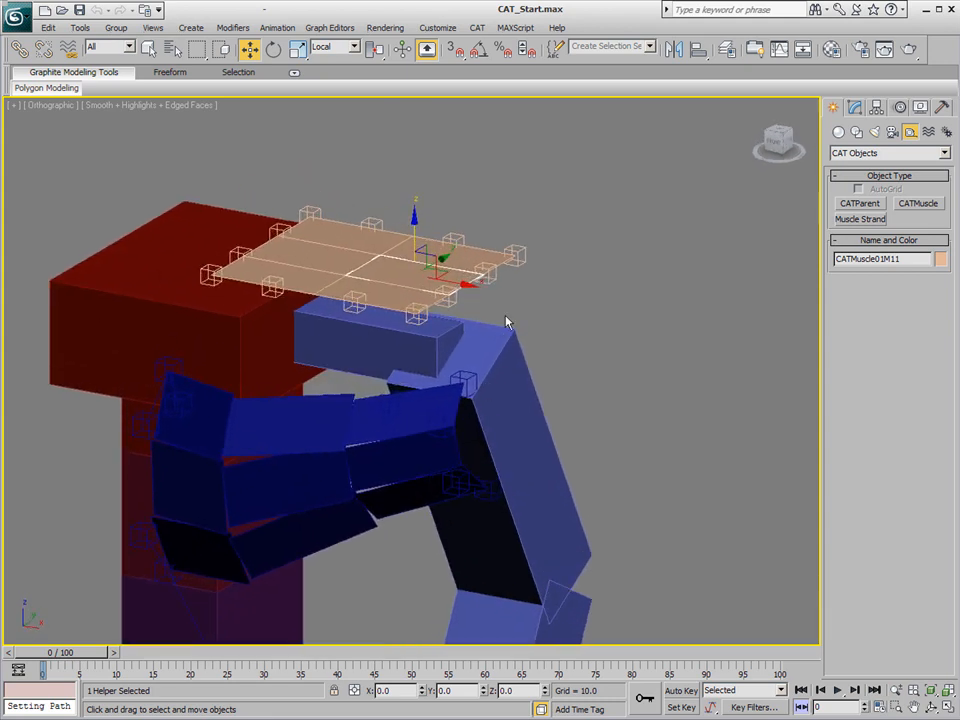
{"action": "left_click", "coordinate": [517, 253]}
{"action": "middle_click_drag", "start_coordinate": [570, 289], "coordinate": [507, 279], "text": "alt"}
{"action": "left_click_drag", "start_coordinate": [516, 213], "coordinate": [476, 222]}
{"action": "left_click", "coordinate": [458, 300]}
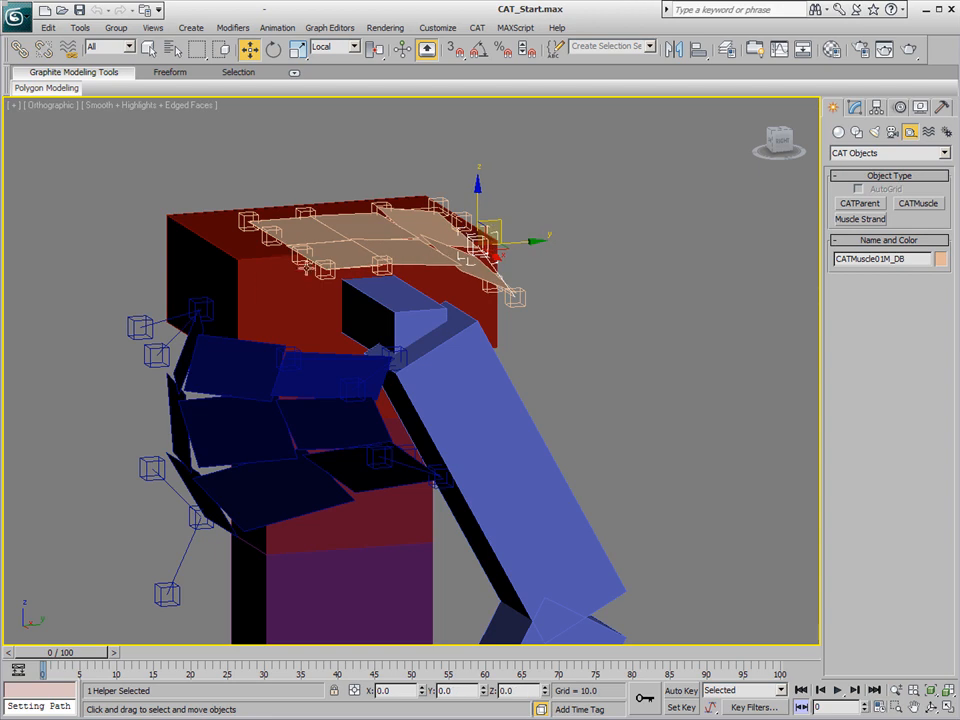
Lower the muscle's front outer corner to the front of the upper arm, adjust its tangent handles, and pull the rear outer corner inward.
{"action": "left_click", "coordinate": [324, 269]}
{"action": "left_click_drag", "start_coordinate": [326, 235], "coordinate": [320, 304]}
{"action": "left_click", "coordinate": [388, 326]}
{"action": "left_click_drag", "start_coordinate": [381, 289], "coordinate": [391, 230]}
{"action": "mouse_move", "coordinate": [351, 358]}
{"action": "middle_mouse_down", "text": "alt"}
{"action": "mouse_move", "coordinate": [437, 364]}
{"action": "mouse_move", "coordinate": [461, 355]}
{"action": "mouse_move", "coordinate": [349, 381]}
{"action": "middle_mouse_up", "text": "alt"}
{"action": "left_click", "coordinate": [328, 334]}
{"action": "left_click_drag", "start_coordinate": [382, 328], "coordinate": [432, 322]}
{"action": "left_click", "coordinate": [510, 292]}
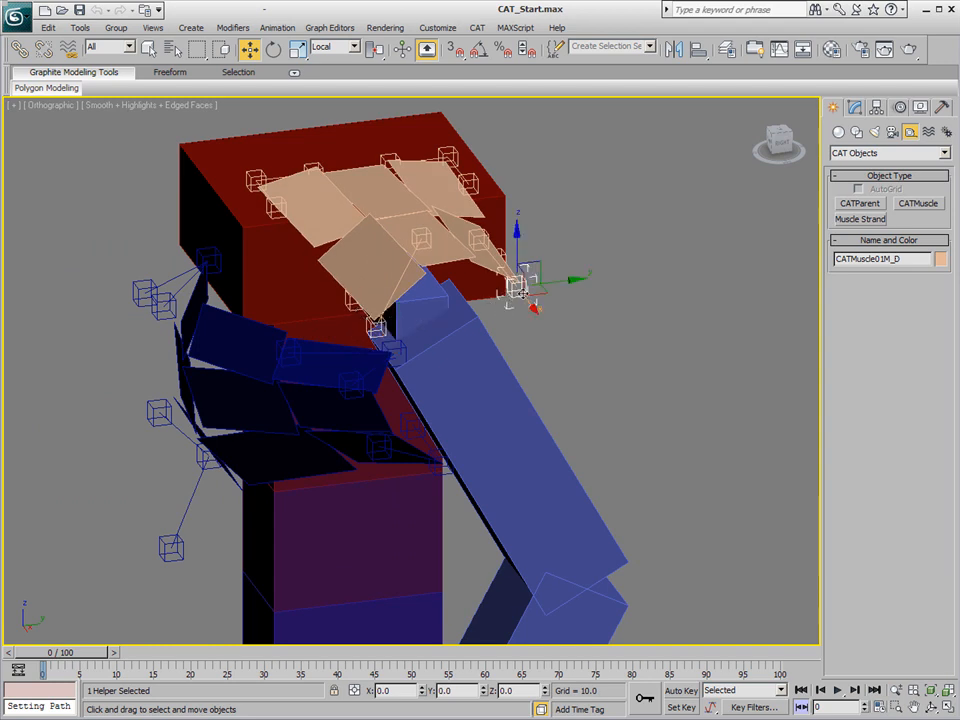
{"action": "left_click_drag", "start_coordinate": [567, 279], "coordinate": [516, 281]}
{"action": "middle_click_drag", "start_coordinate": [373, 384], "coordinate": [487, 379], "text": "alt"}
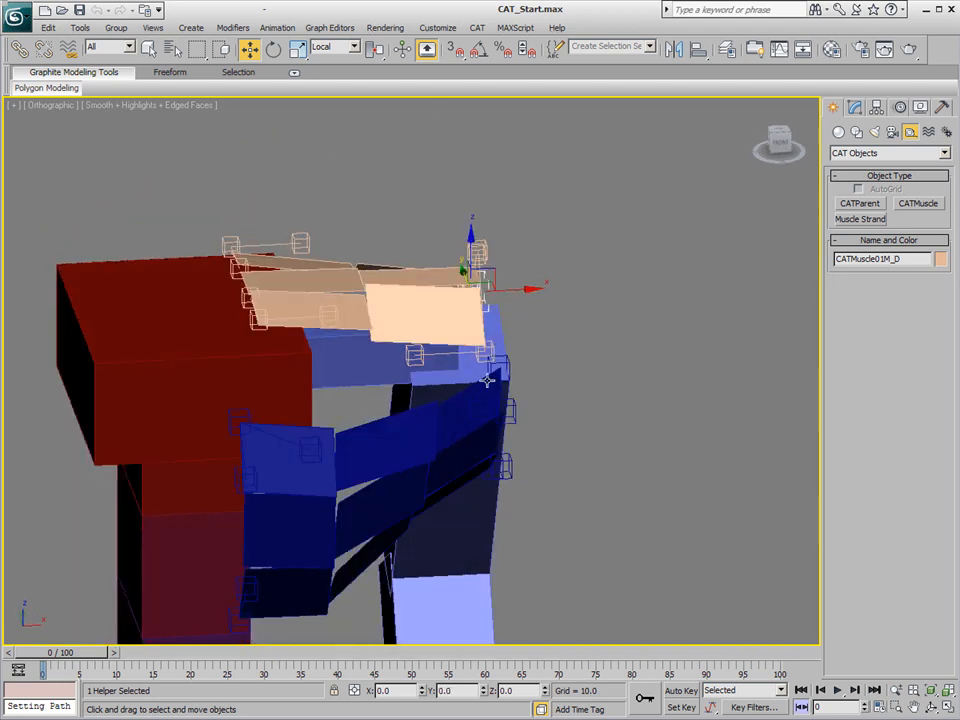
Raise the two ribcage-side tangent handles that run toward the shoulder high above the collarbone.
{"action": "left_click", "coordinate": [305, 245]}
{"action": "left_click_drag", "start_coordinate": [317, 223], "coordinate": [307, 145]}
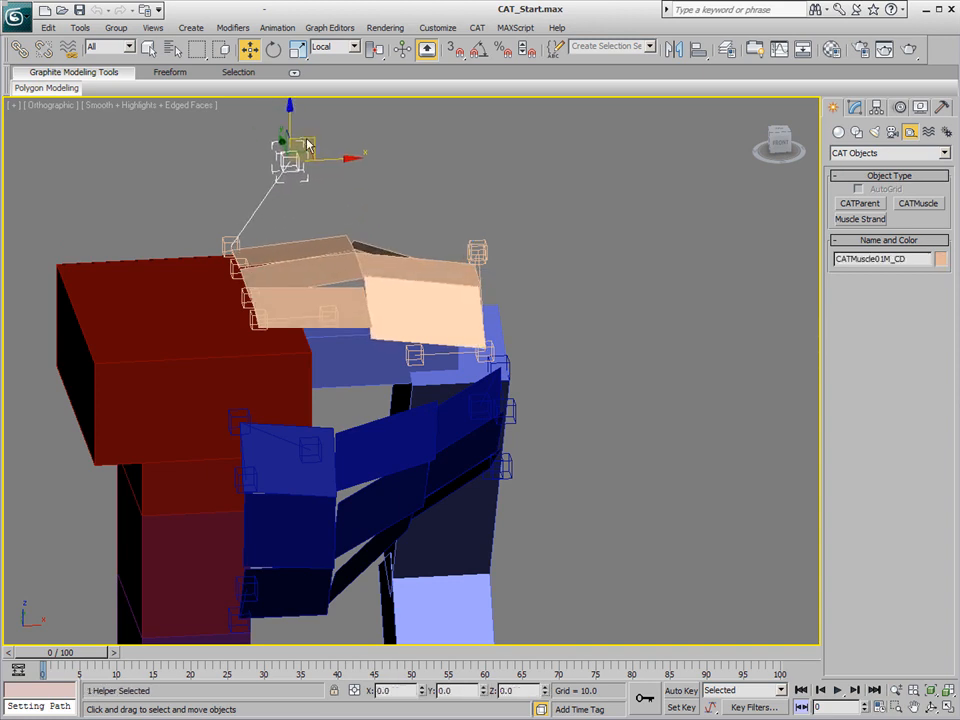
{"action": "left_click", "coordinate": [333, 315]}
{"action": "left_click_drag", "start_coordinate": [352, 291], "coordinate": [320, 208]}
Raise the two tangent handles between the muscle's ribcage-side corners so its inner edge arches.
{"action": "middle_click_drag", "start_coordinate": [317, 332], "coordinate": [381, 323], "text": "alt"}
{"action": "left_click", "coordinate": [252, 333]}
{"action": "left_click_drag", "start_coordinate": [245, 306], "coordinate": [270, 250]}
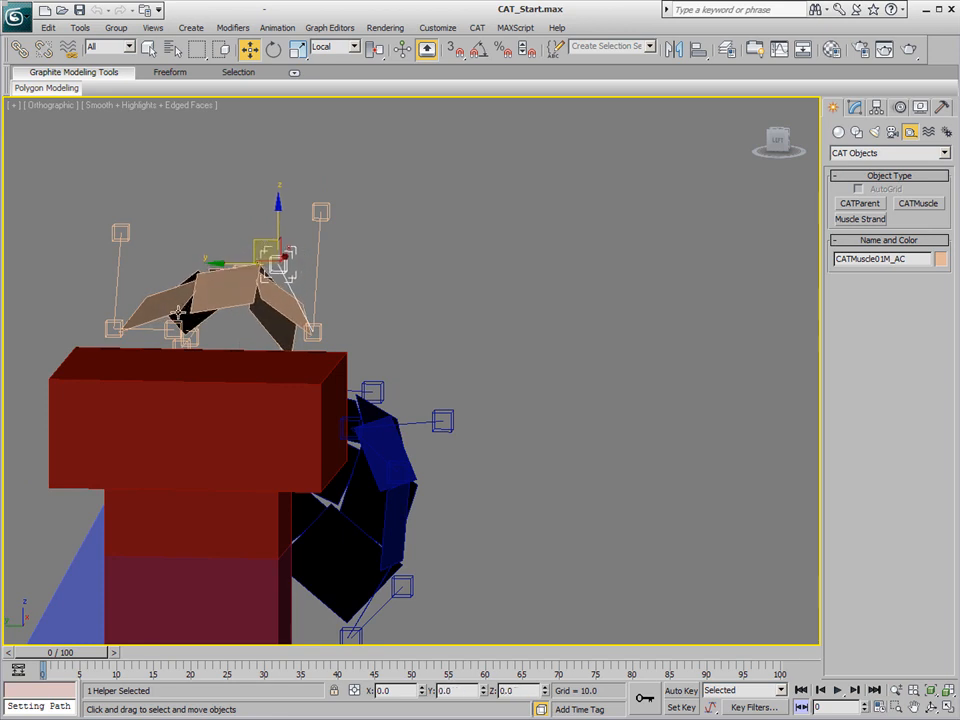
{"action": "left_click", "coordinate": [178, 333]}
{"action": "left_click_drag", "start_coordinate": [168, 318], "coordinate": [149, 224]}
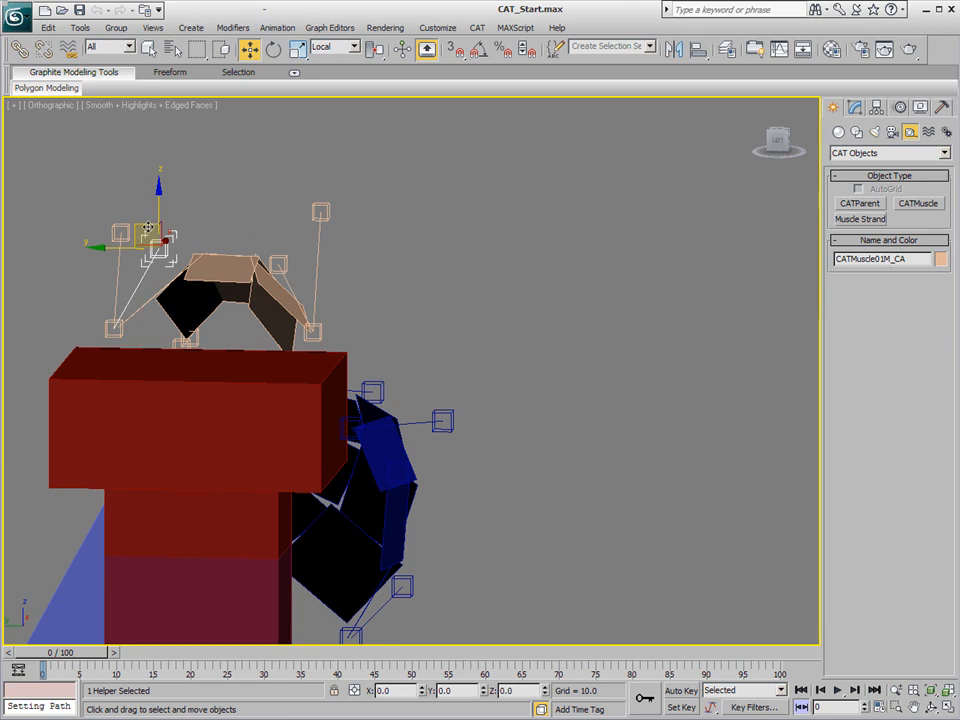
Set the shoulder muscle's segments to 5 in U and 4 in V.
{"action": "left_click", "coordinate": [220, 274]}
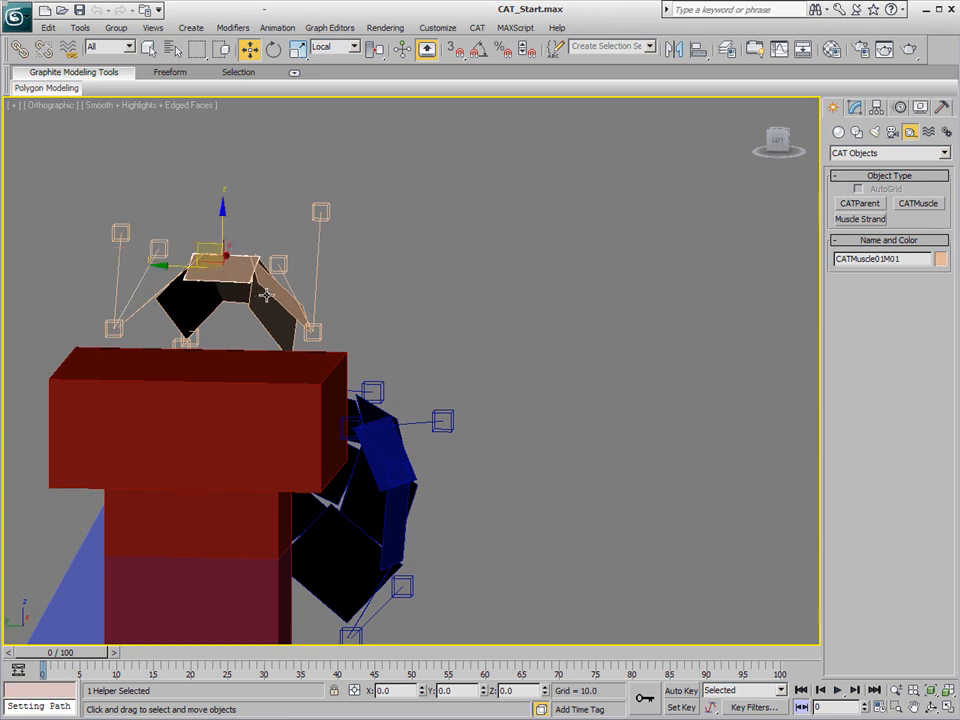
{"action": "left_click", "coordinate": [857, 108]}
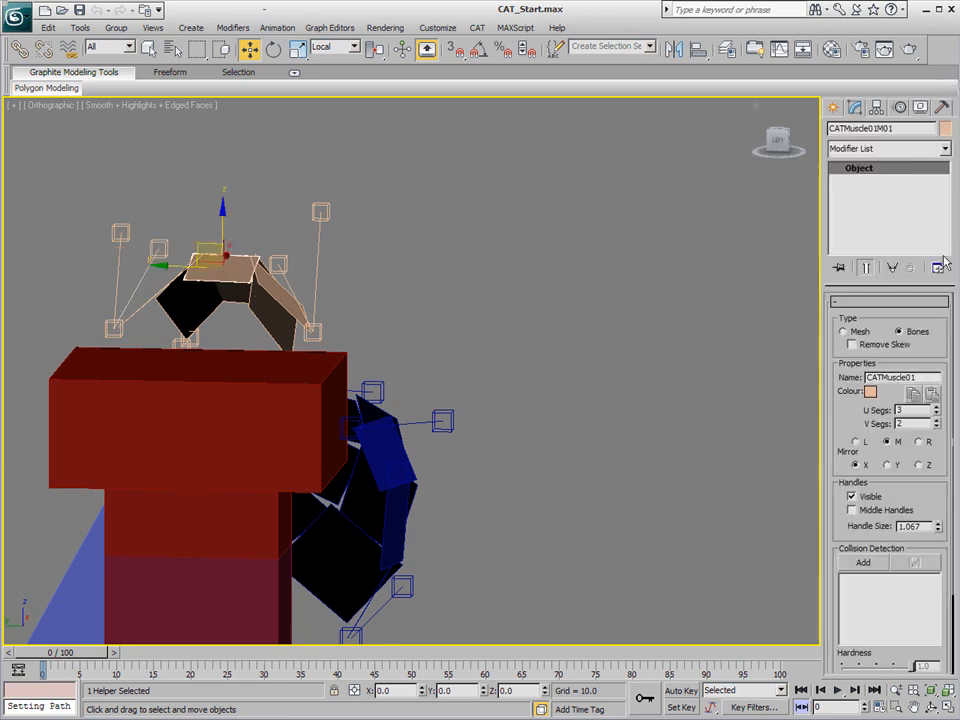
{"action": "left_click", "coordinate": [937, 408]}
{"action": "left_click", "coordinate": [937, 408]}
{"action": "left_click", "coordinate": [937, 421]}
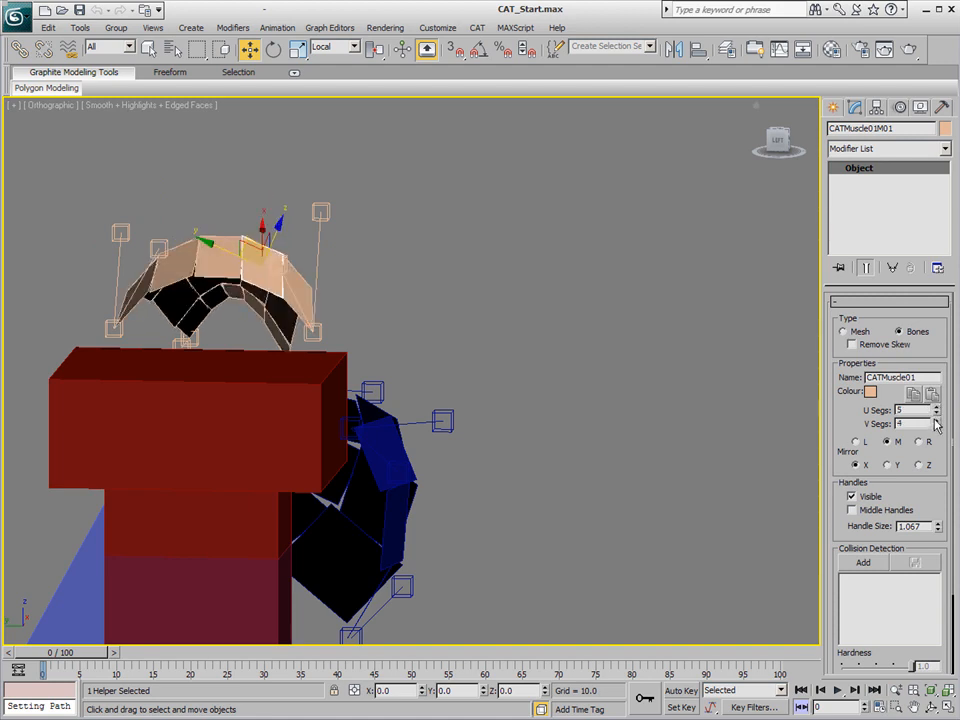
Reshape the muscle's outer edge by moving its tangent handles, pulling the rear corner's handle up and backward behind the shoulder.
{"action": "middle_click_drag", "start_coordinate": [490, 354], "coordinate": [371, 360], "text": "alt"}
{"action": "left_click", "coordinate": [402, 395]}
{"action": "middle_click_drag", "start_coordinate": [403, 398], "coordinate": [411, 382], "text": "alt"}
{"action": "left_click_drag", "start_coordinate": [425, 374], "coordinate": [456, 293]}
{"action": "left_click", "coordinate": [402, 378]}
{"action": "middle_click_drag", "start_coordinate": [424, 311], "coordinate": [306, 334], "text": "alt"}
{"action": "left_click_drag", "start_coordinate": [463, 280], "coordinate": [522, 310]}
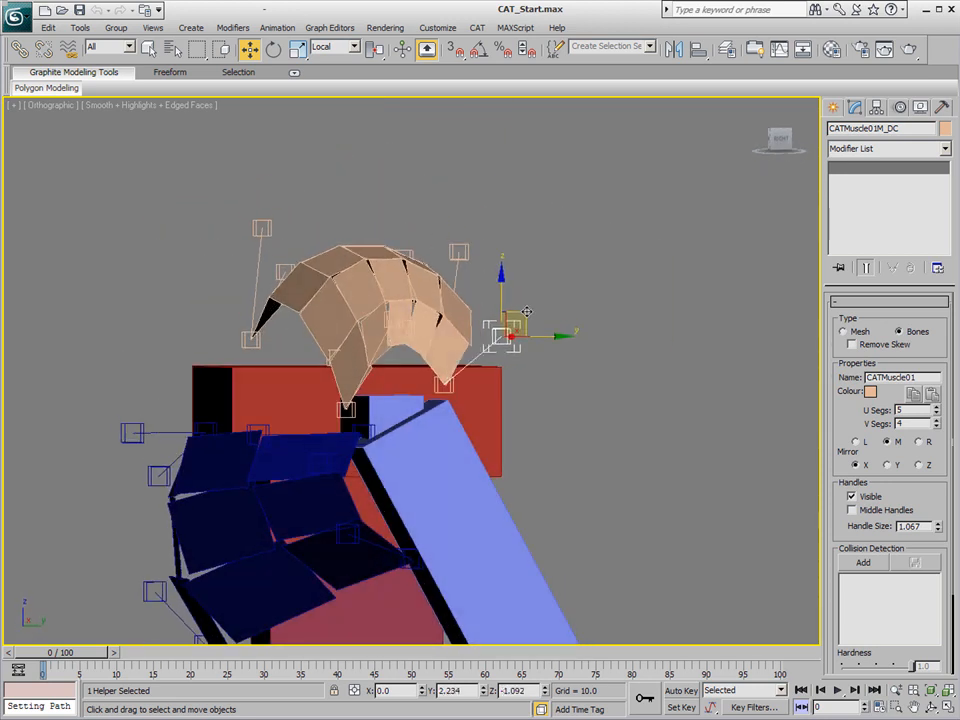
{"action": "mouse_move", "coordinate": [591, 426]}
{"action": "middle_mouse_down", "text": "alt"}
{"action": "mouse_move", "coordinate": [470, 490]}
{"action": "mouse_move", "coordinate": [469, 521]}
{"action": "mouse_move", "coordinate": [589, 484]}
{"action": "mouse_move", "coordinate": [591, 444]}
{"action": "mouse_move", "coordinate": [572, 427]}
{"action": "middle_mouse_up", "text": "alt"}
Move the front outer corner's tangent handle that runs toward the ribcage to smooth the muscle's front edge.
{"action": "left_click", "coordinate": [397, 324]}
{"action": "middle_click_drag", "start_coordinate": [412, 394], "coordinate": [392, 438], "text": "alt"}
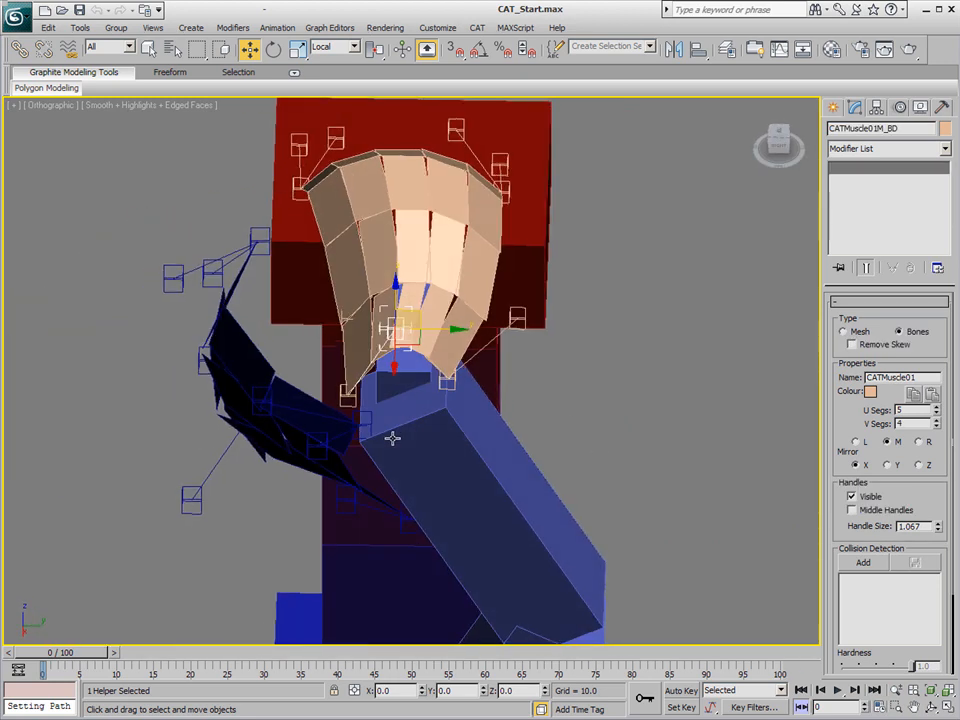
{"action": "left_click", "coordinate": [347, 315]}
{"action": "left_click", "coordinate": [373, 318]}
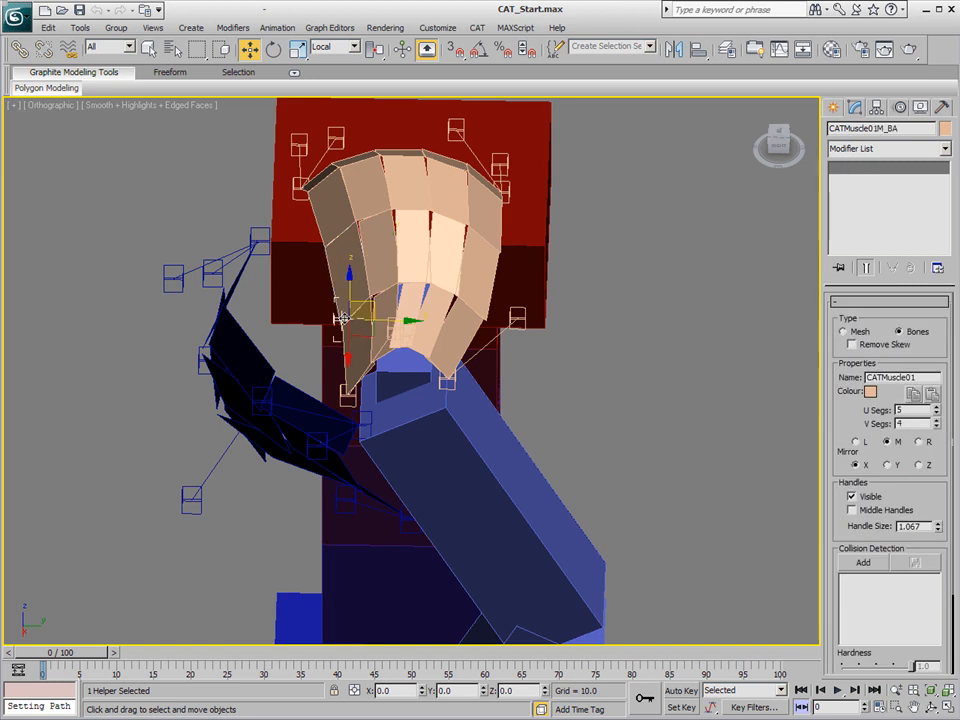
{"action": "left_click_drag", "start_coordinate": [365, 337], "coordinate": [389, 301]}
{"action": "middle_click_drag", "start_coordinate": [387, 376], "coordinate": [468, 348], "text": "alt"}
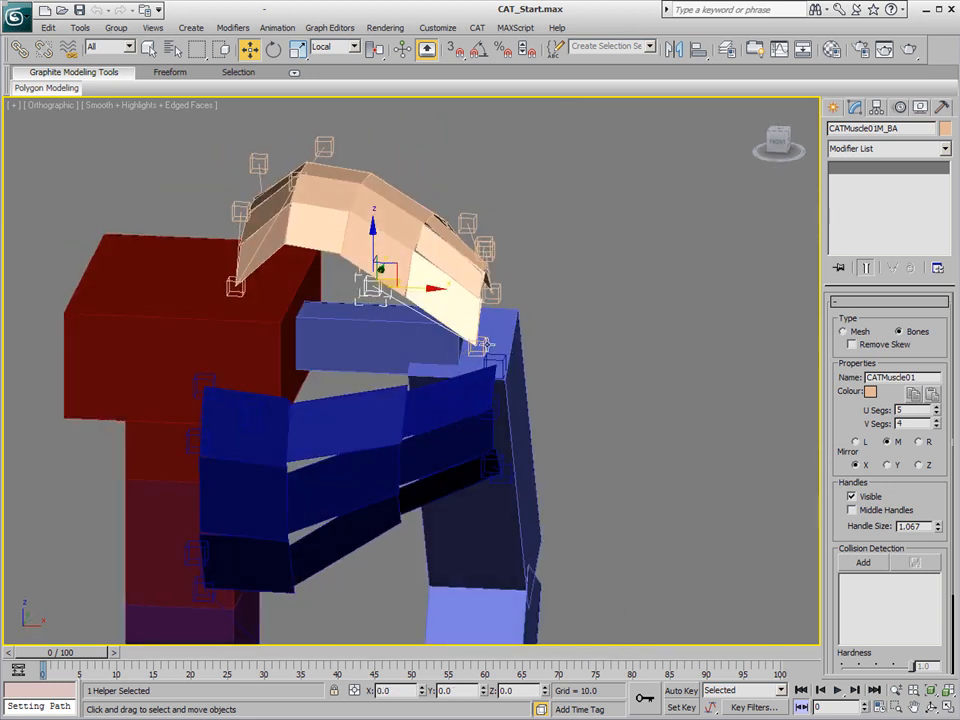
Link the shoulder muscle's front and rear outer corner handles to the upper arm bone.
{"action": "middle_click_drag", "start_coordinate": [484, 342], "coordinate": [453, 416], "text": "alt"}
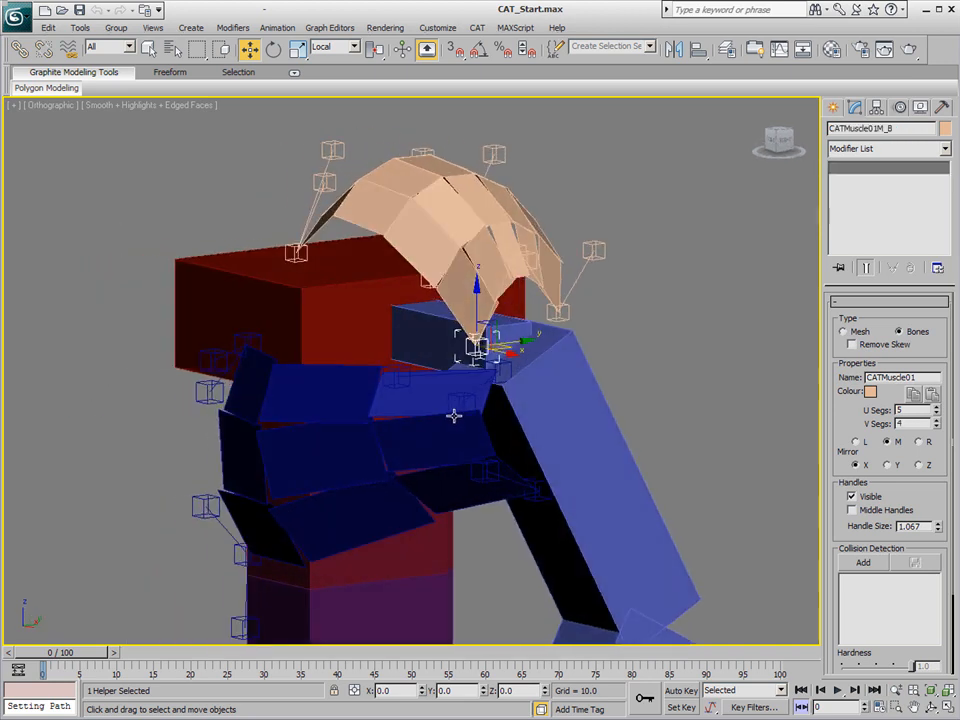
{"action": "left_click", "coordinate": [19, 50]}
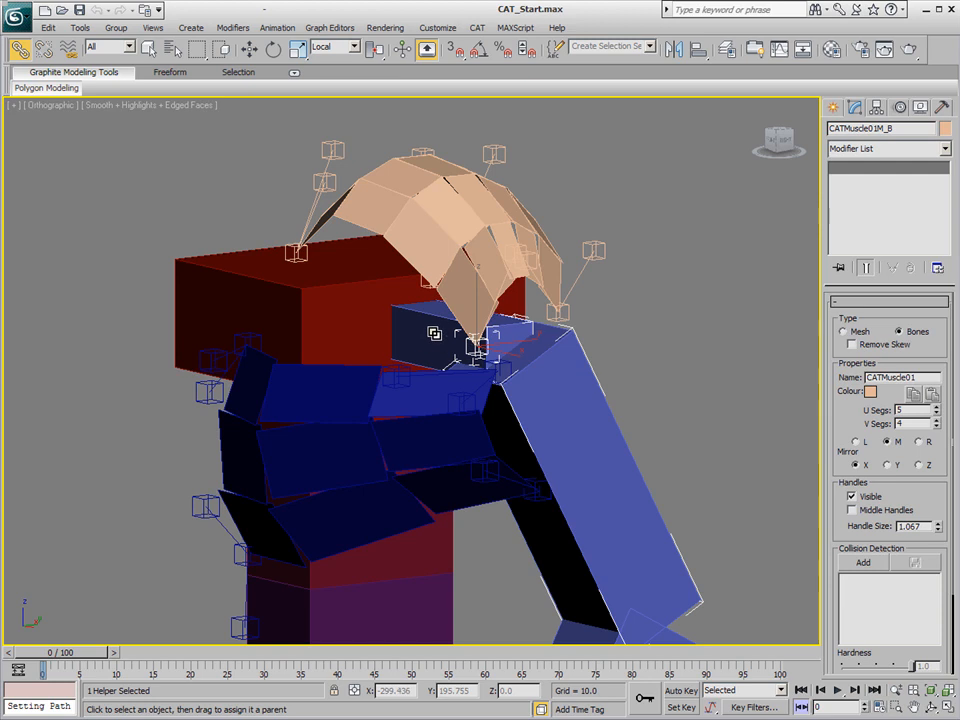
{"action": "left_click", "coordinate": [559, 312]}
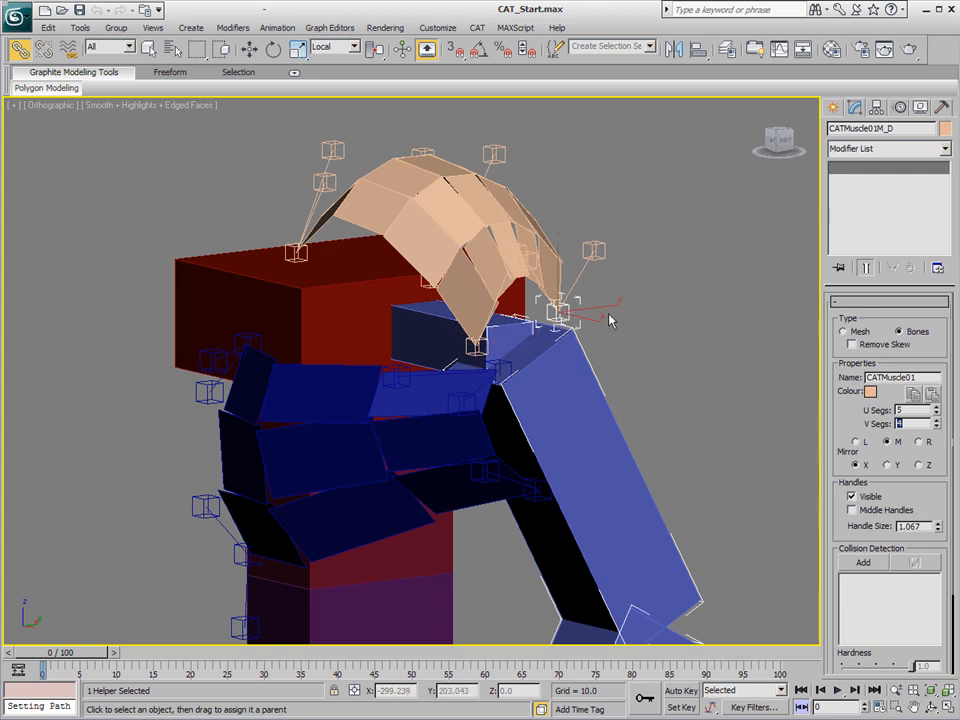
Link the shoulder muscle's front and rear inner corner handles to the ribcage.
{"action": "middle_click_drag", "start_coordinate": [439, 345], "coordinate": [497, 341], "text": "alt"}
{"action": "left_click_drag", "start_coordinate": [309, 291], "coordinate": [325, 313]}
{"action": "middle_click_drag", "start_coordinate": [243, 337], "coordinate": [373, 341], "text": "alt"}
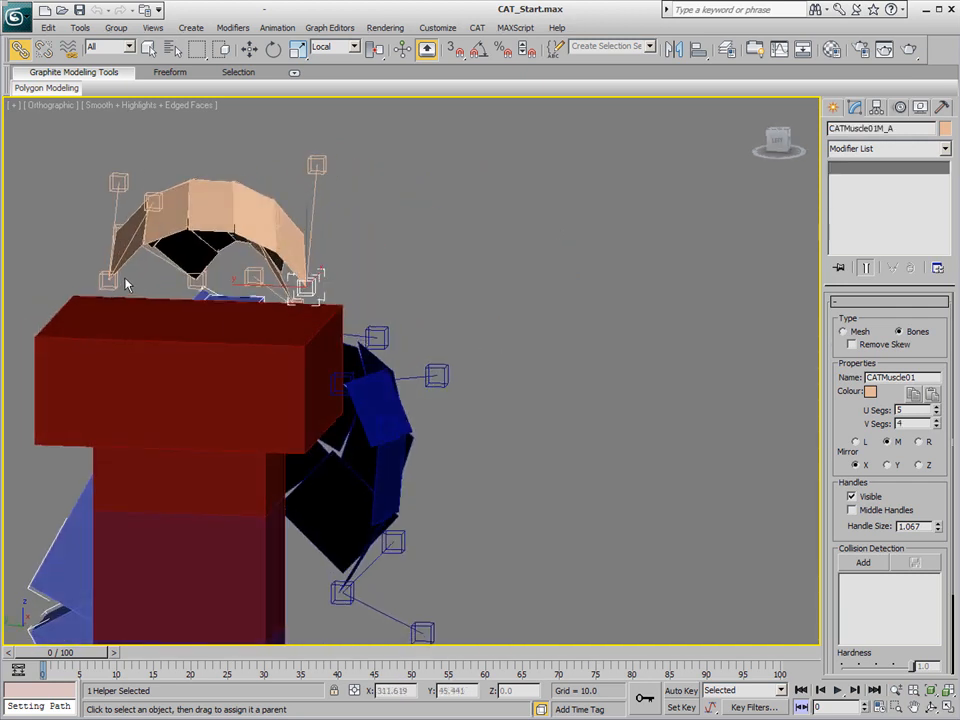
{"action": "left_click_drag", "start_coordinate": [110, 281], "coordinate": [326, 360]}
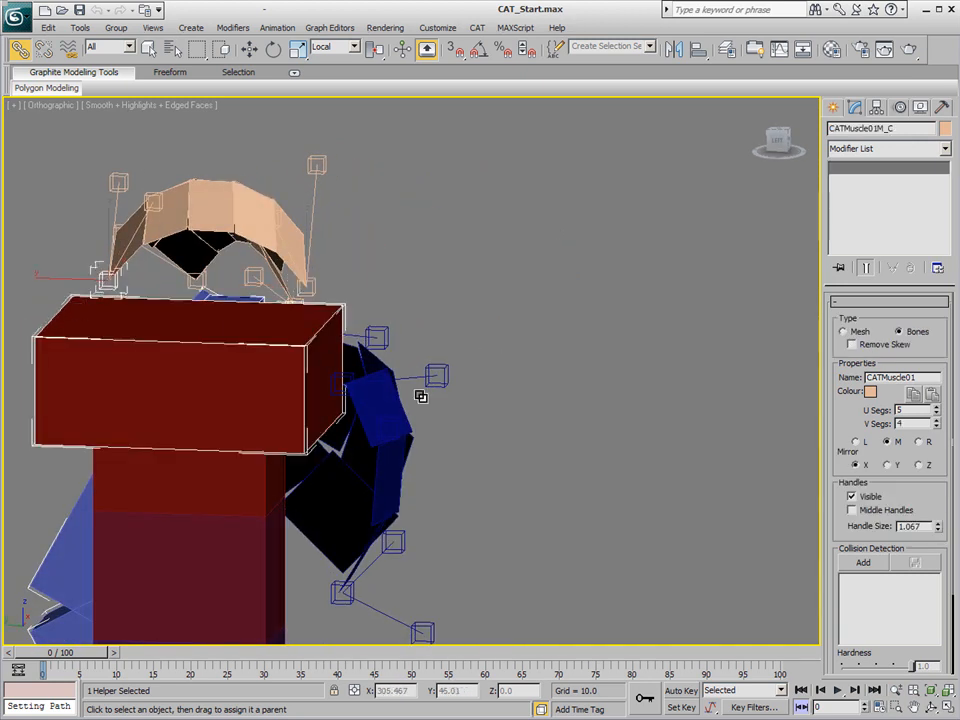
Scrub the animation to frame 12 to check how the linked shoulder muscle follows the arm.
{"action": "middle_click_drag", "start_coordinate": [541, 455], "coordinate": [401, 452], "text": "alt"}
{"action": "scroll", "coordinate": [401, 452], "scroll_direction": "down", "scroll_amount": 8}
{"action": "scroll", "coordinate": [397, 480], "scroll_direction": "up", "scroll_amount": 1}
{"action": "scroll", "coordinate": [408, 376], "scroll_direction": "up", "scroll_amount": 3}
{"action": "left_click_drag", "start_coordinate": [78, 657], "coordinate": [38, 632]}
{"action": "left_click", "coordinate": [19, 49]}
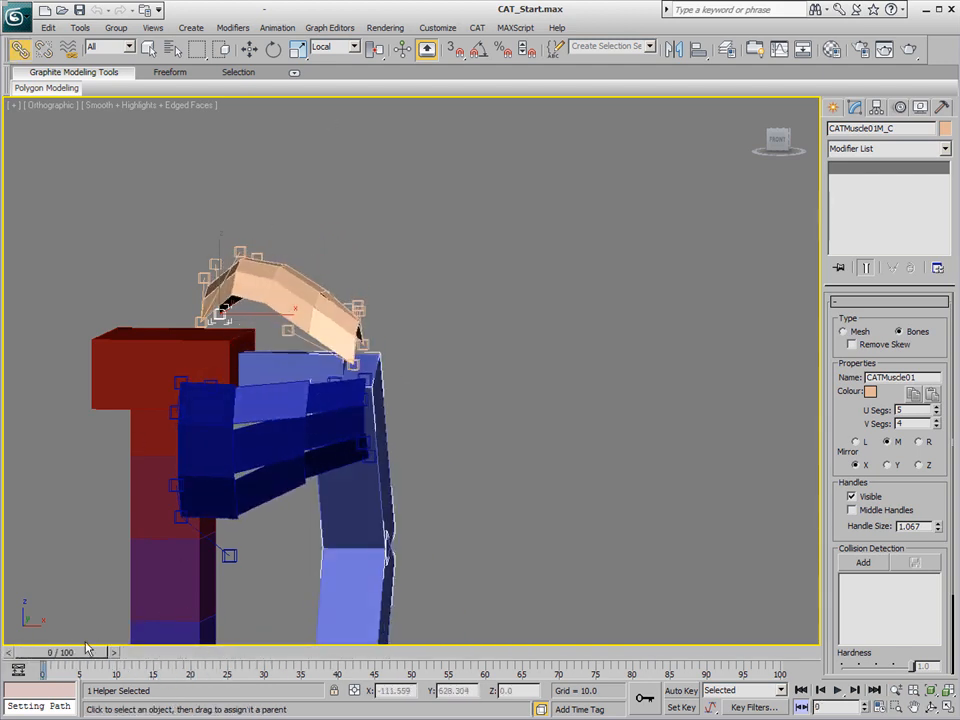
{"action": "left_click_drag", "start_coordinate": [86, 657], "coordinate": [167, 653]}
At frame 12, move the rear outer corner's tangent handle outward beyond the shoulder.
{"action": "left_click", "coordinate": [360, 280]}
{"action": "right_click", "coordinate": [359, 276]}
{"action": "left_click", "coordinate": [391, 292]}
{"action": "left_click_drag", "start_coordinate": [376, 256], "coordinate": [405, 267]}
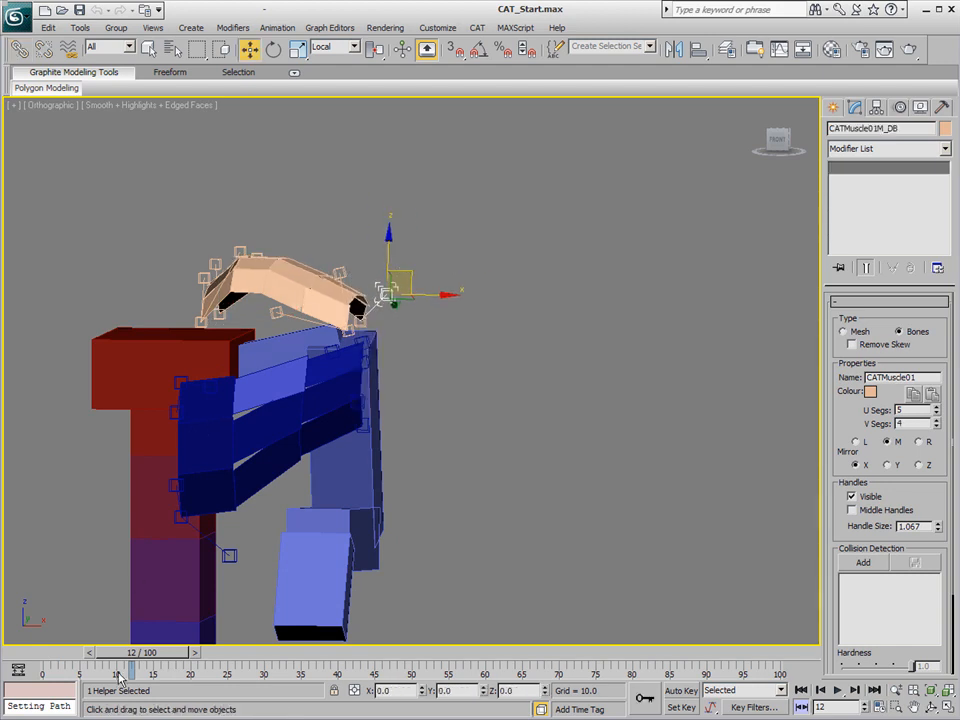
Scrub through the animation up to frame 36 and examine both muscles' deformation from several angles.
{"action": "left_click_drag", "start_coordinate": [133, 665], "coordinate": [209, 650]}
{"action": "key", "text": "w"}
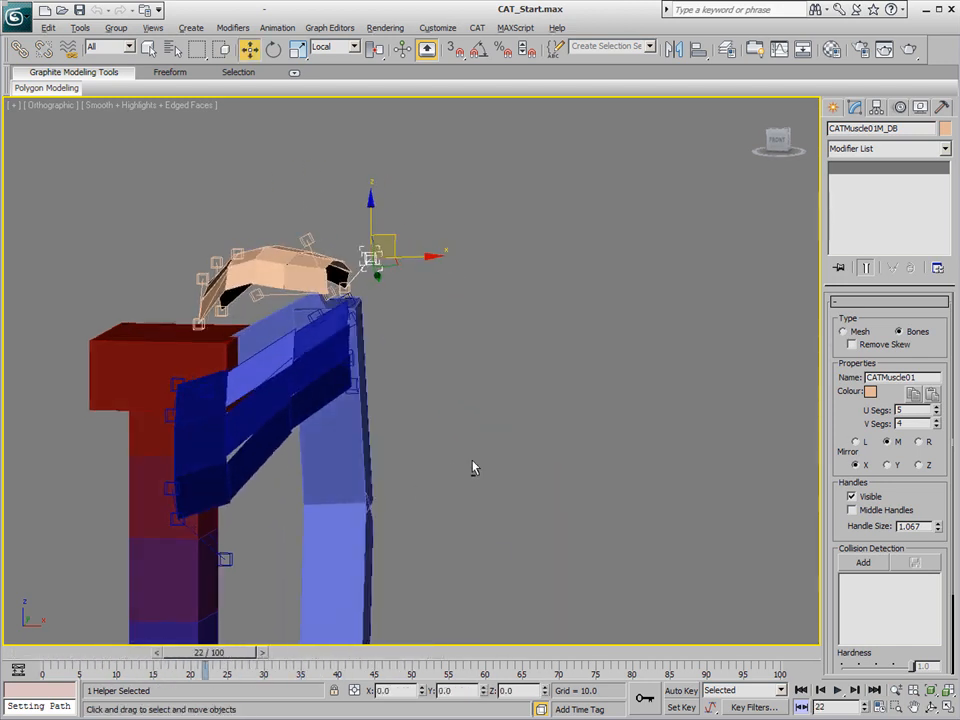
{"action": "middle_click_drag", "start_coordinate": [478, 456], "coordinate": [405, 568], "text": "alt"}
{"action": "left_click_drag", "start_coordinate": [207, 656], "coordinate": [129, 626]}
{"action": "middle_click_drag", "start_coordinate": [330, 508], "coordinate": [426, 441], "text": "alt"}
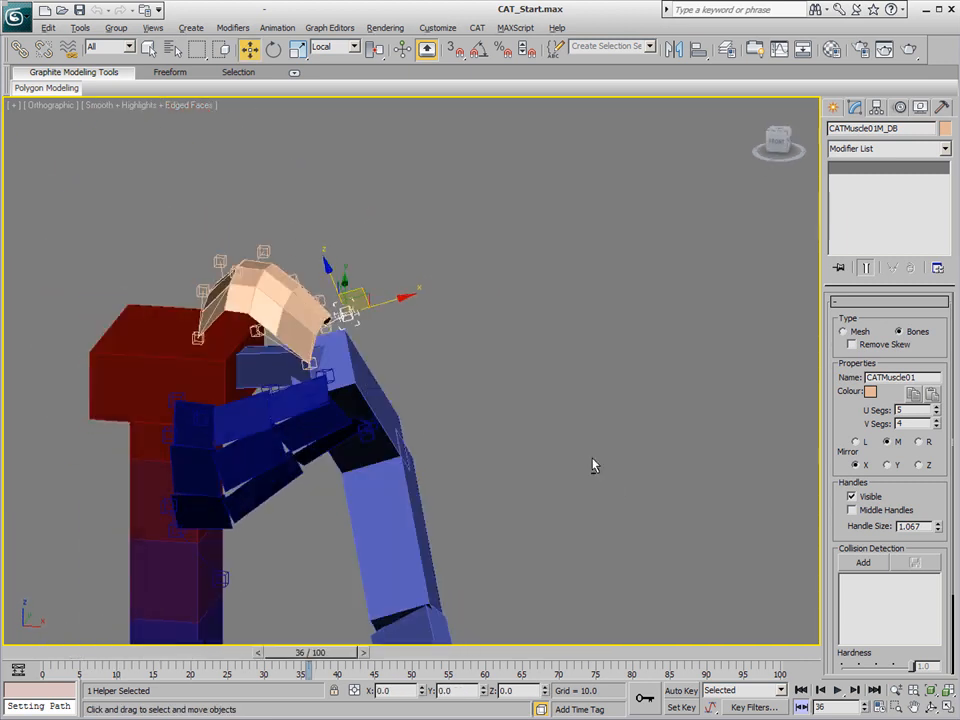
{"action": "middle_click_drag", "start_coordinate": [592, 465], "coordinate": [577, 458], "text": "alt"}
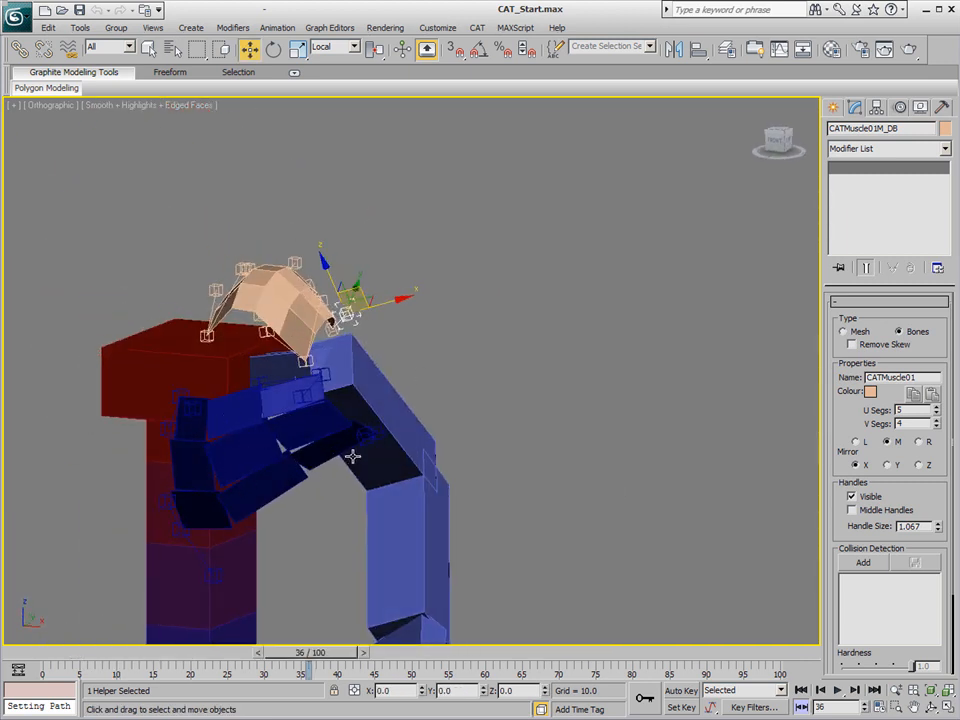
{"action": "middle_click_drag", "start_coordinate": [424, 444], "coordinate": [406, 471], "text": "alt"}
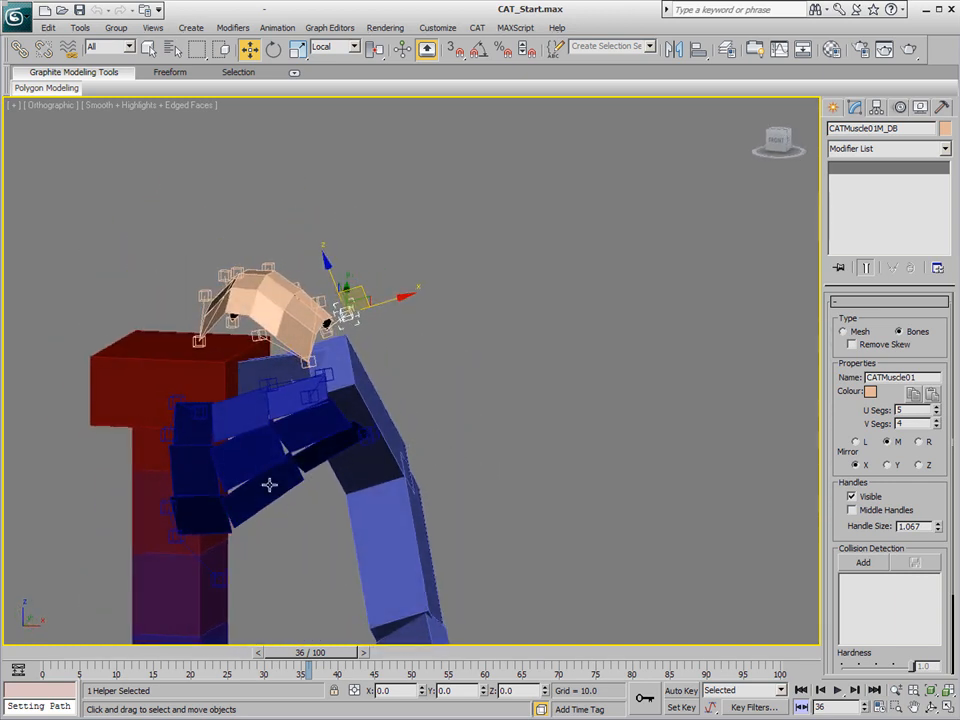